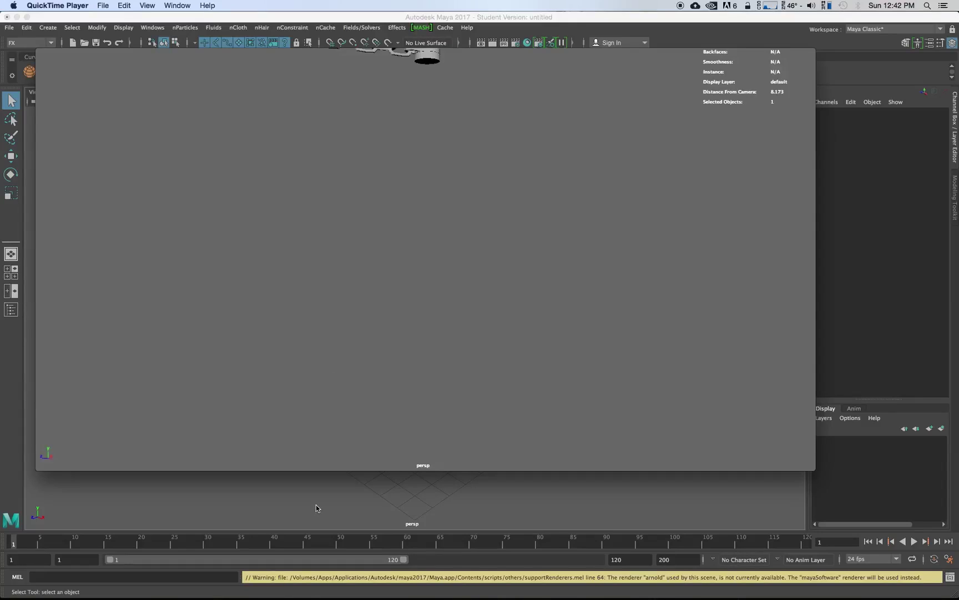
# Review the preview movie of the swinging chain rig, then close it
pyautogui.moveTo(261, 274)
pyautogui.moveTo(477, 449)
pyautogui.click(426, 387)
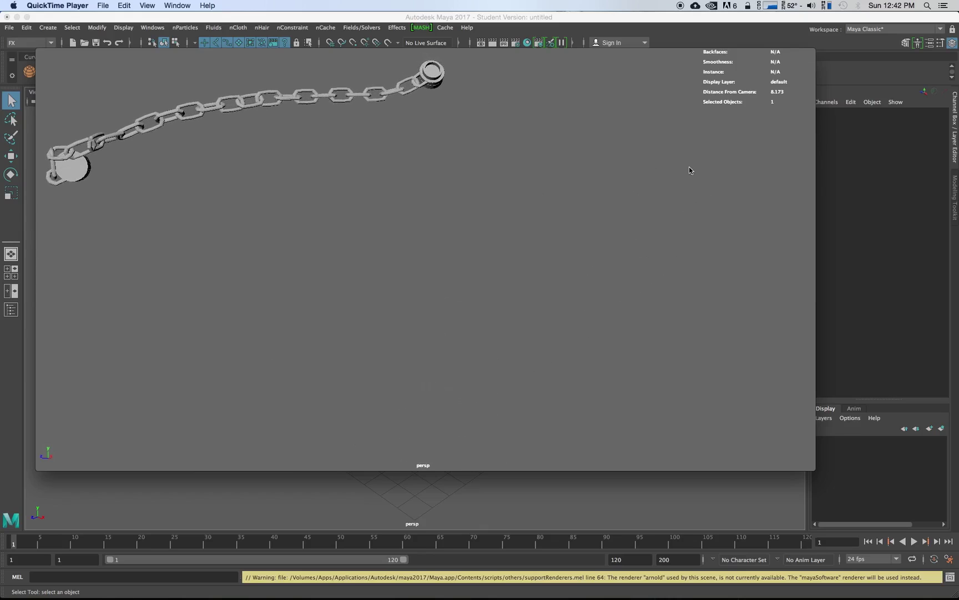
pyautogui.moveTo(652, 107)
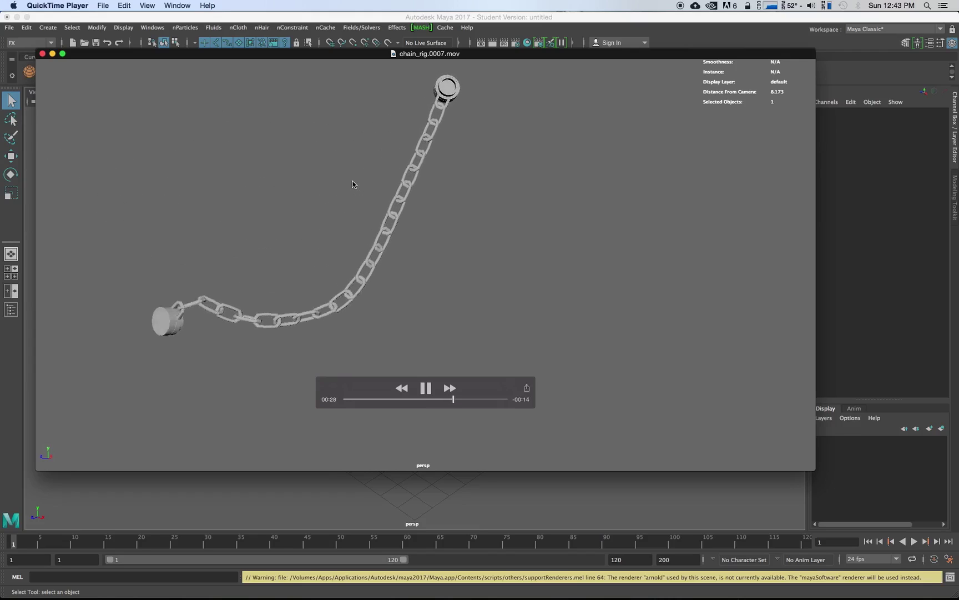
pyautogui.moveTo(409, 185)
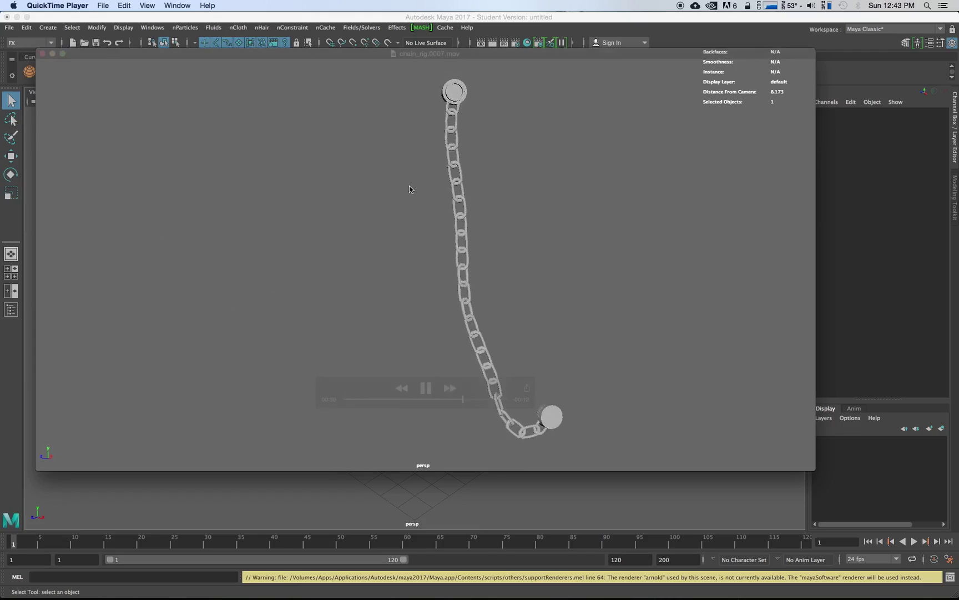
pyautogui.click(425, 388)
pyautogui.press('super+w')
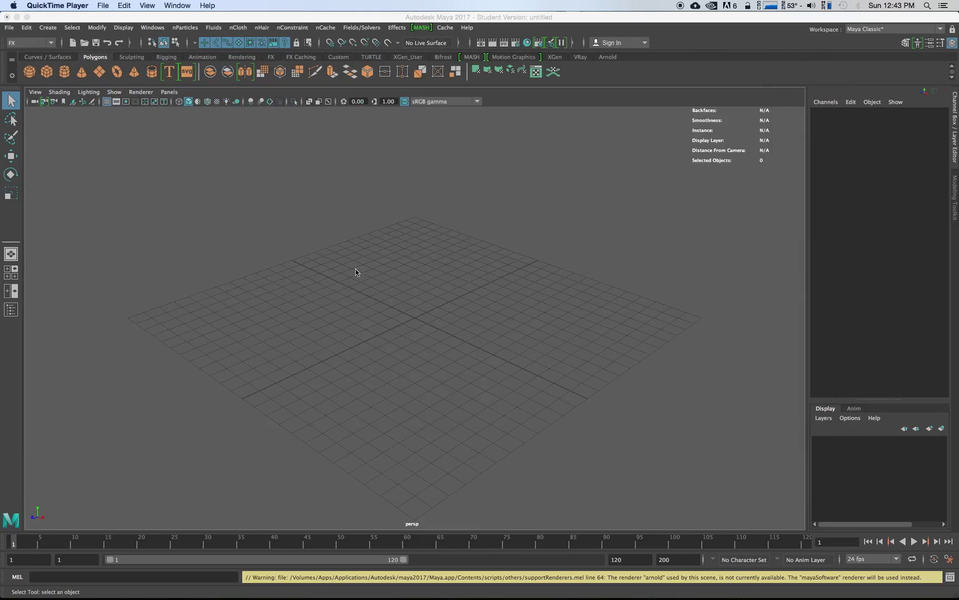
# Import the chain.obj model from the Lego Chain folder into the empty scene
pyautogui.click(9, 27)
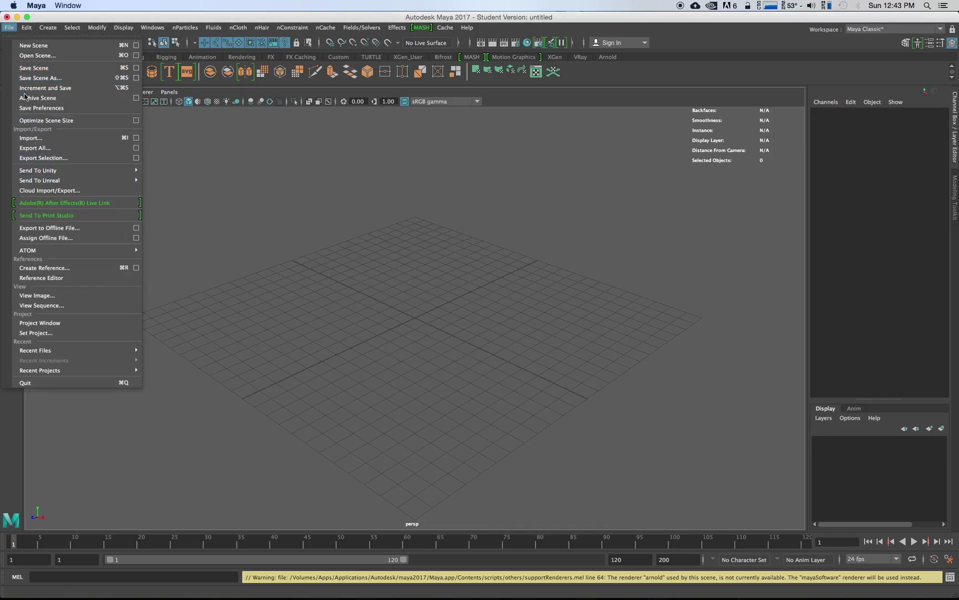
pyautogui.click(25, 134)
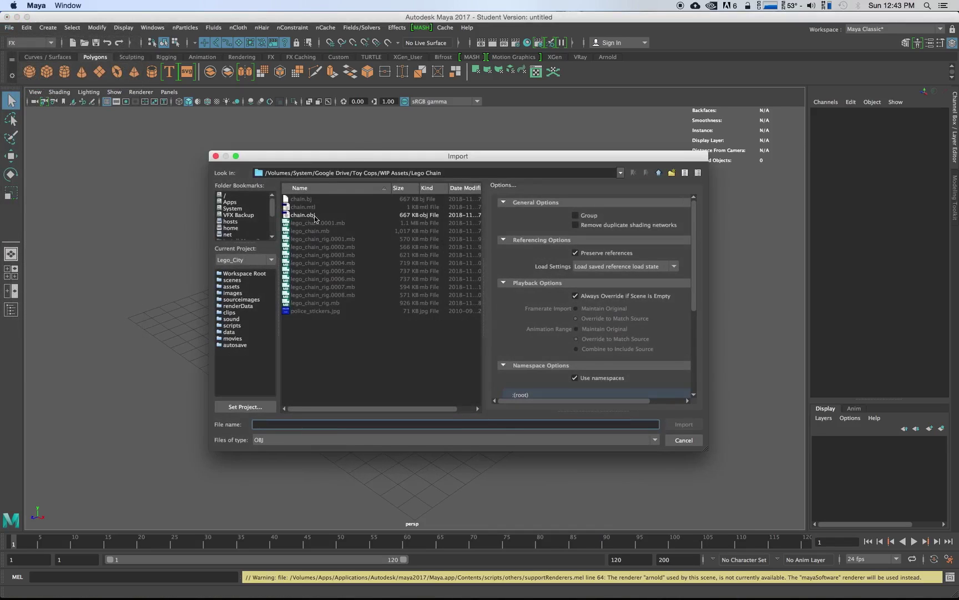
pyautogui.click(310, 216)
pyautogui.click(683, 424)
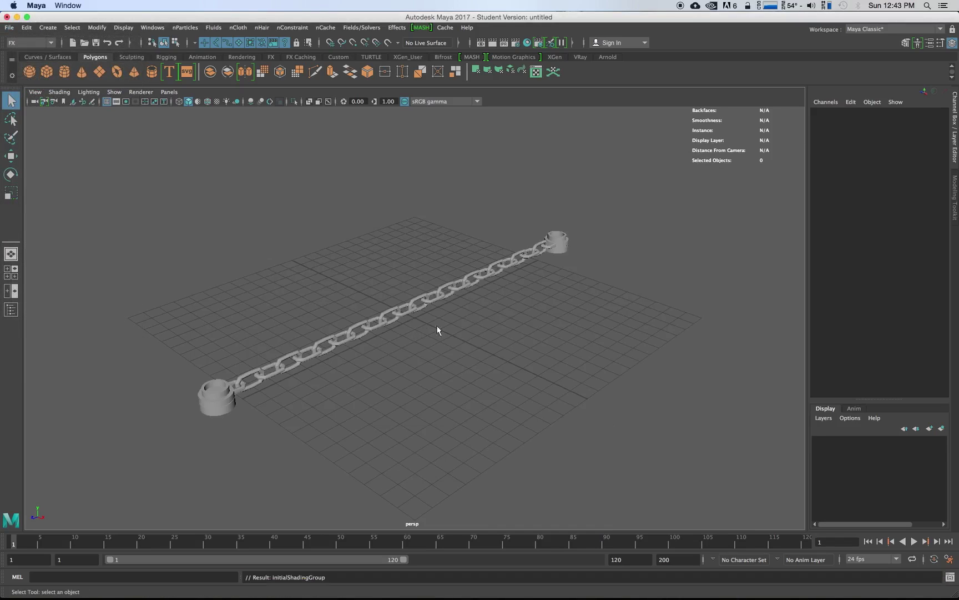
# Separate the combined chain mesh into individual links and end connectors
pyautogui.keyDown('alt'); pyautogui.moveTo(445, 326); pyautogui.dragTo(438, 321); pyautogui.keyUp('alt')
pyautogui.click(308, 339)
pyautogui.keyDown('alt'); pyautogui.moveTo(307, 368); pyautogui.dragTo(409, 355); pyautogui.keyUp('alt')
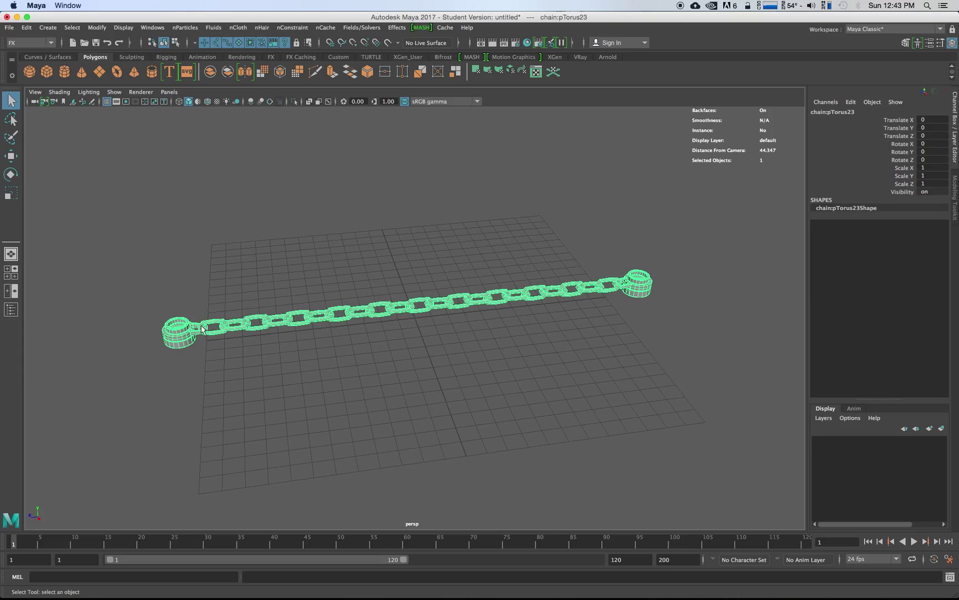
pyautogui.keyDown('shift'); pyautogui.rightClick(179, 333); pyautogui.keyUp('shift')
pyautogui.click(156, 490)
pyautogui.click(212, 348)
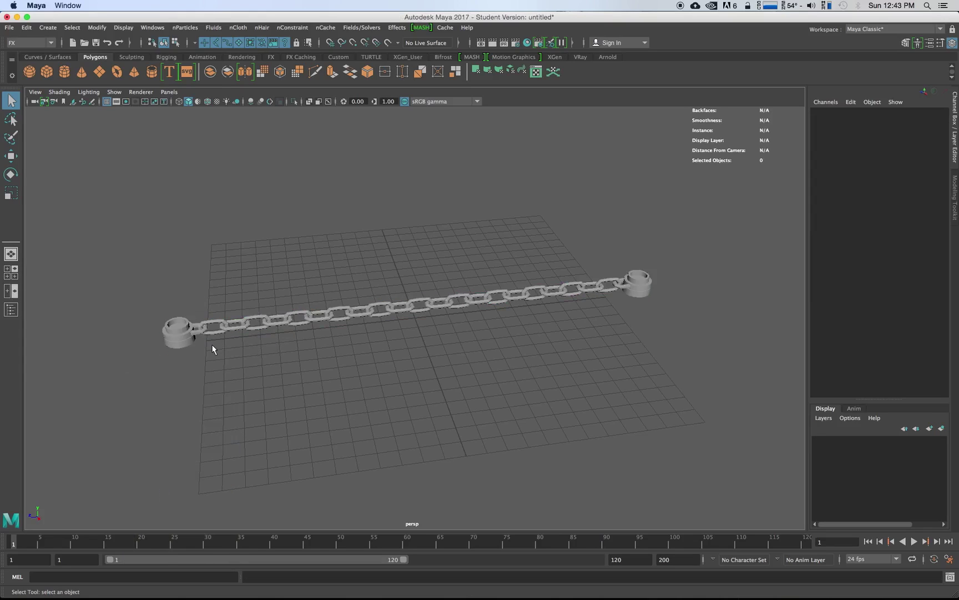
# Freeze the transformations and center the pivots of all the separated chain pieces
pyautogui.click(177, 340)
pyautogui.moveTo(138, 229); pyautogui.dragTo(667, 432)
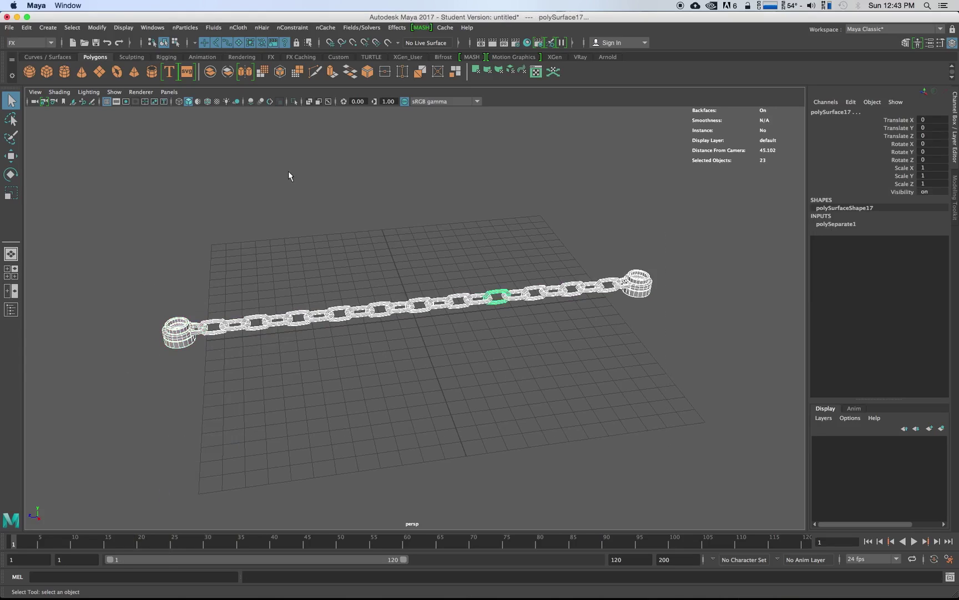
pyautogui.click(97, 27)
pyautogui.moveTo(129, 130)
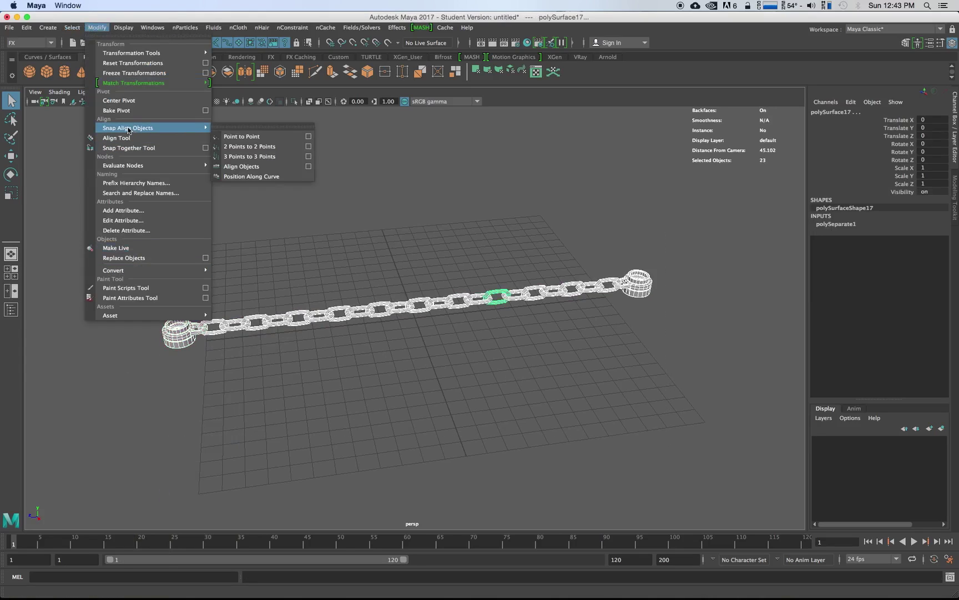
pyautogui.click(118, 73)
pyautogui.click(96, 28)
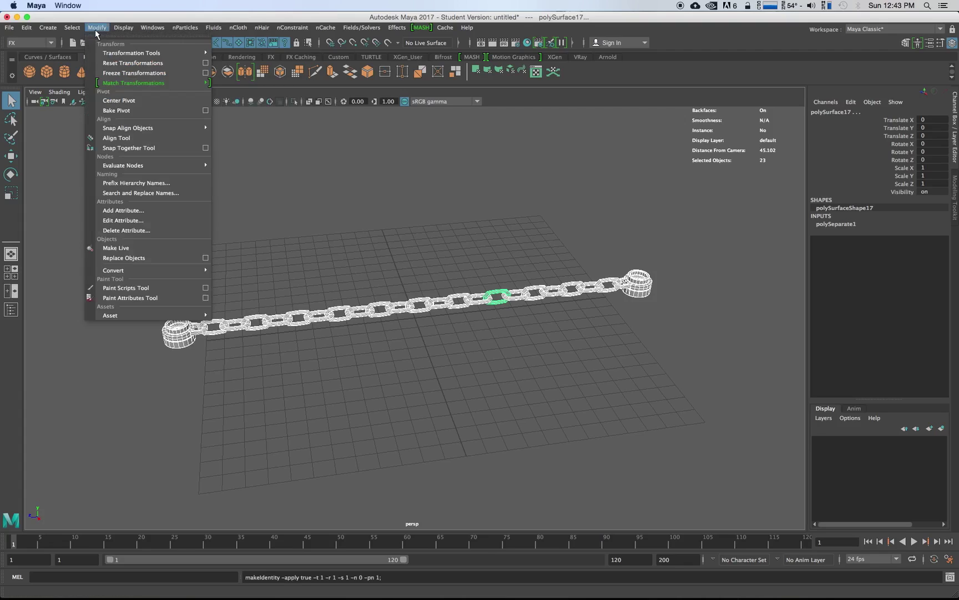
pyautogui.click(119, 100)
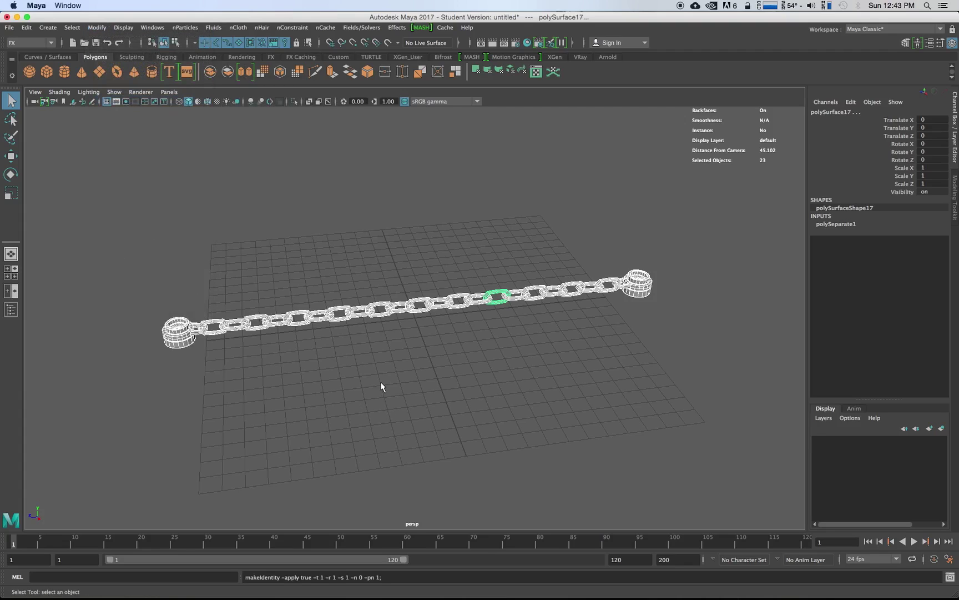
# Measure the chain's full length in the top view with the Distance Tool, from one end connector to the other
pyautogui.moveTo(400, 386)
pyautogui.keyDown('alt'); pyautogui.mouseDown()
pyautogui.moveTo(376, 390)
pyautogui.moveTo(386, 375)
pyautogui.mouseUp(); pyautogui.keyUp('alt')
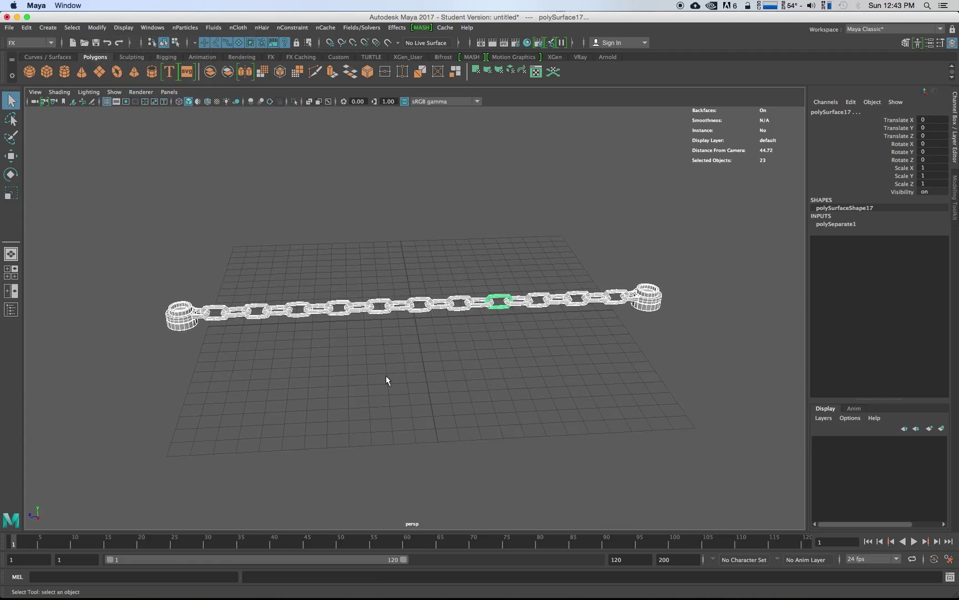
pyautogui.click(386, 375)
pyautogui.keyDown('alt'); pyautogui.moveTo(441, 358); pyautogui.dragTo(435, 382); pyautogui.keyUp('alt')
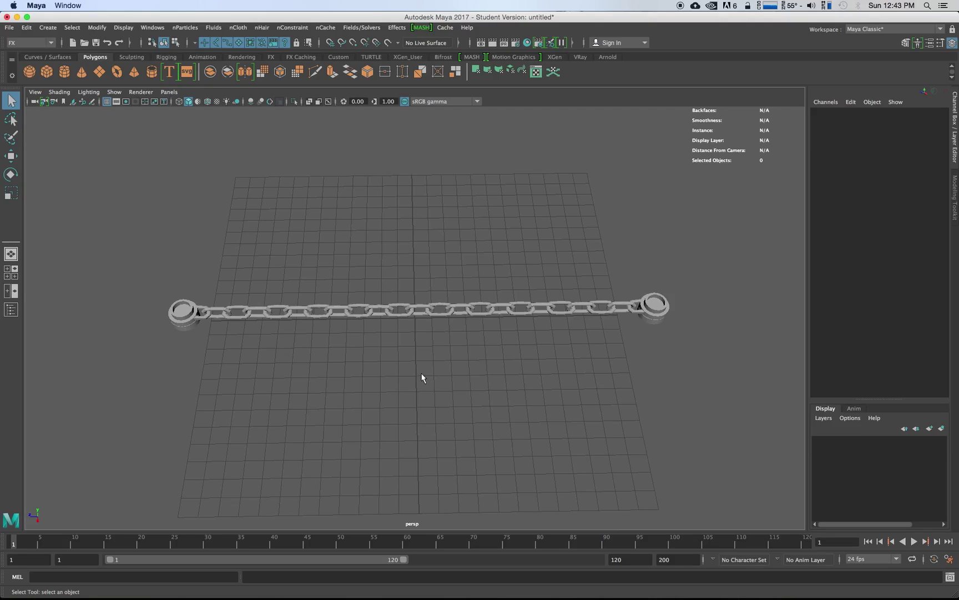
pyautogui.keyDown('alt'); pyautogui.moveTo(425, 383); pyautogui.dragTo(440, 351); pyautogui.keyUp('alt')
pyautogui.press('space')
pyautogui.press('space')
pyautogui.press('f')
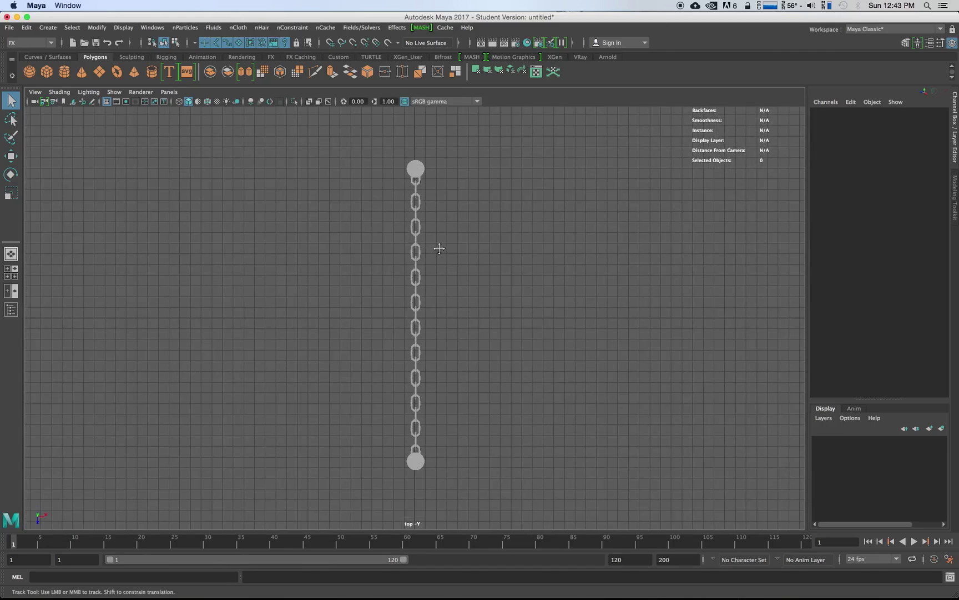
pyautogui.click(97, 28)
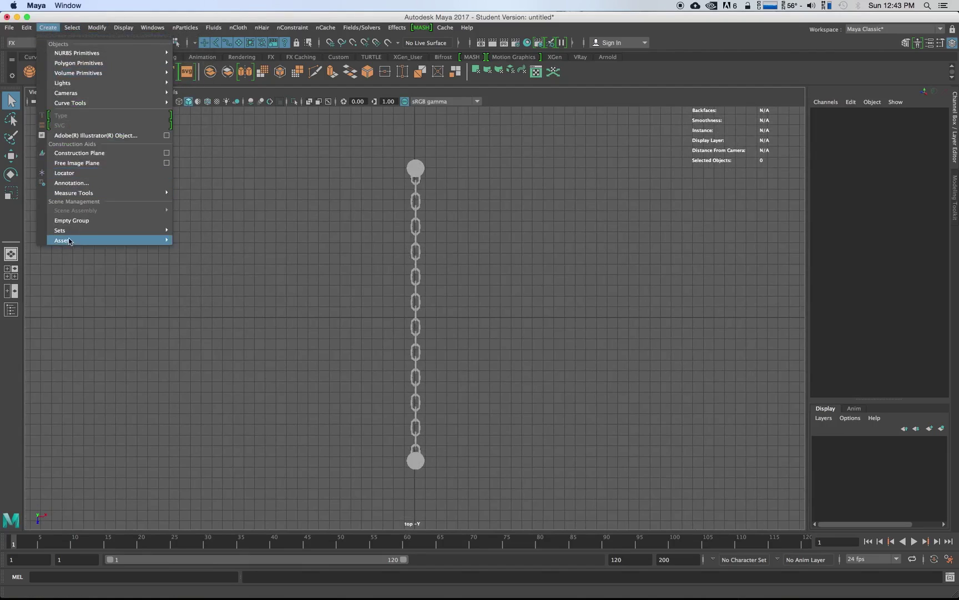
pyautogui.moveTo(161, 193)
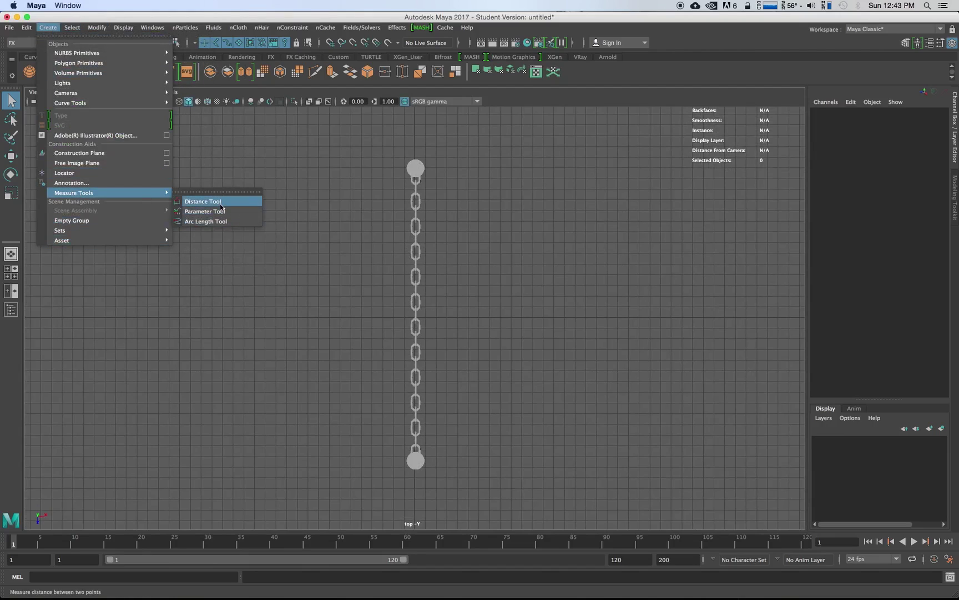
pyautogui.click(203, 201)
pyautogui.click(396, 166)
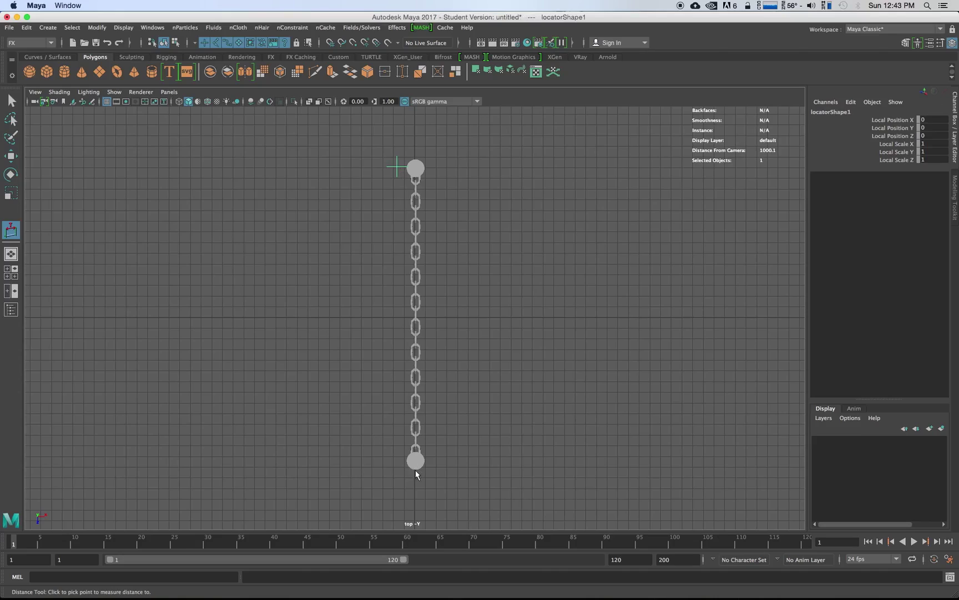
pyautogui.click(392, 465)
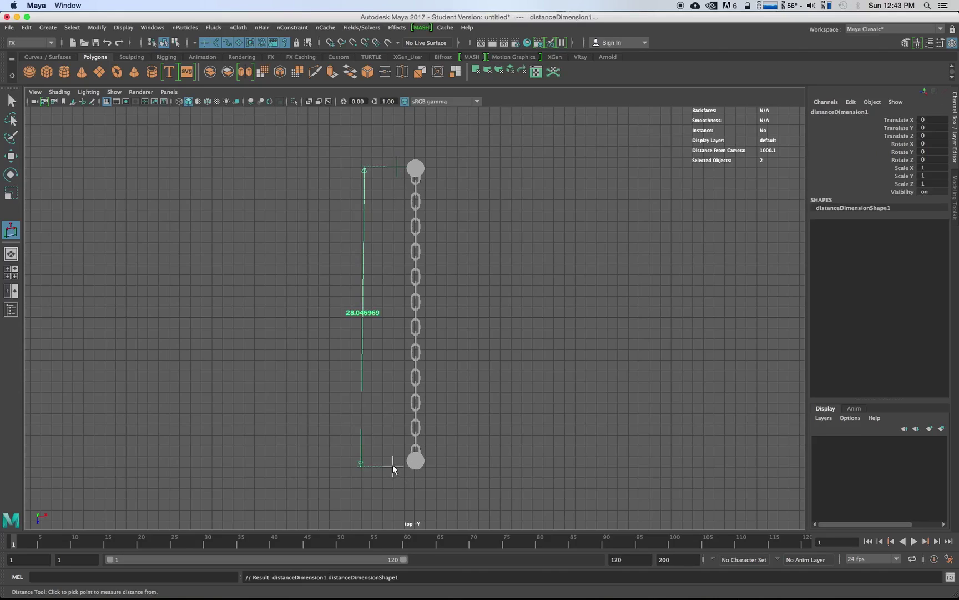
# Check the scene's linear working units in the general application preferences and leave them unchanged
pyautogui.click(26, 27)
pyautogui.moveTo(152, 28)
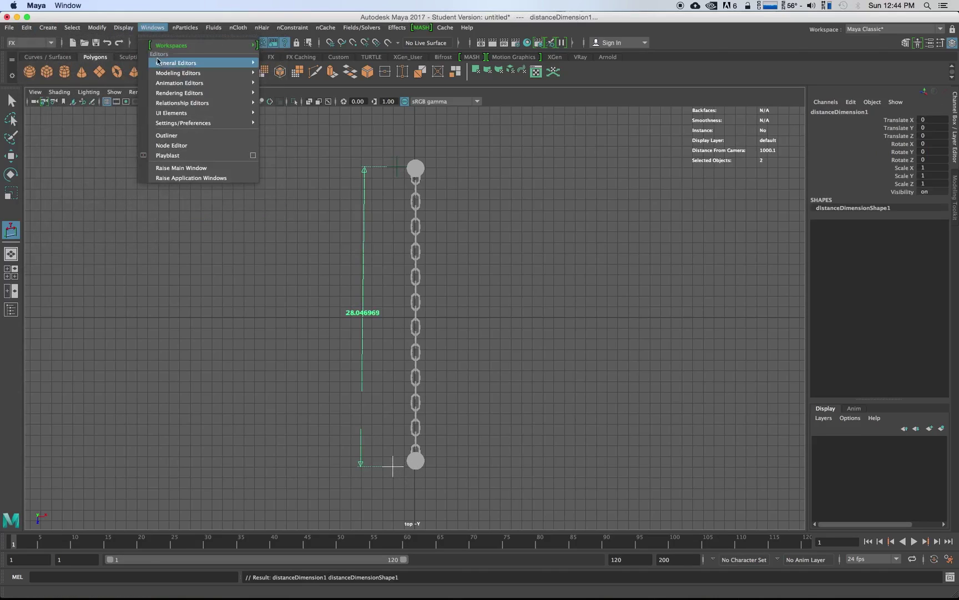
pyautogui.moveTo(176, 72)
pyautogui.moveTo(206, 123)
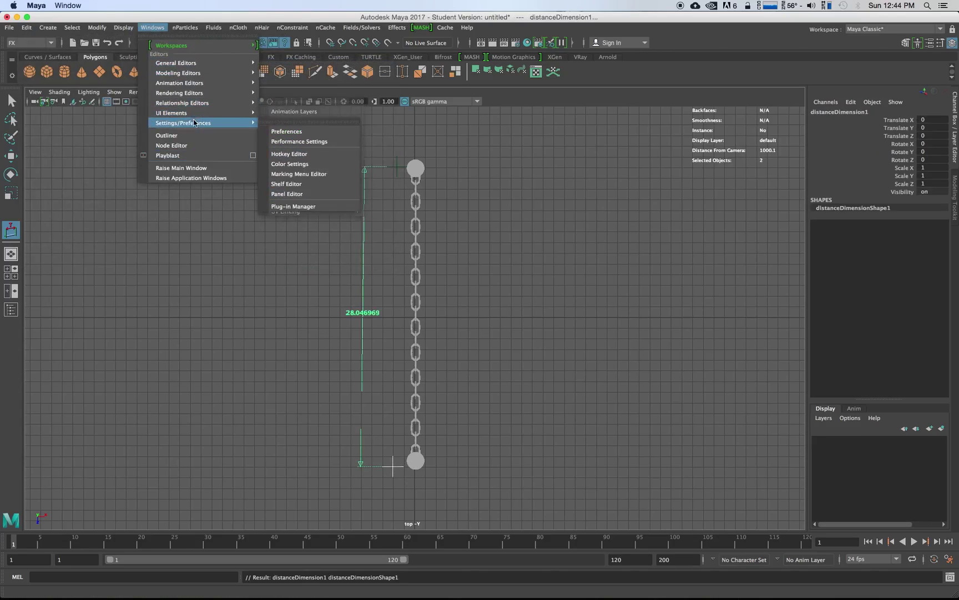
pyautogui.click(289, 132)
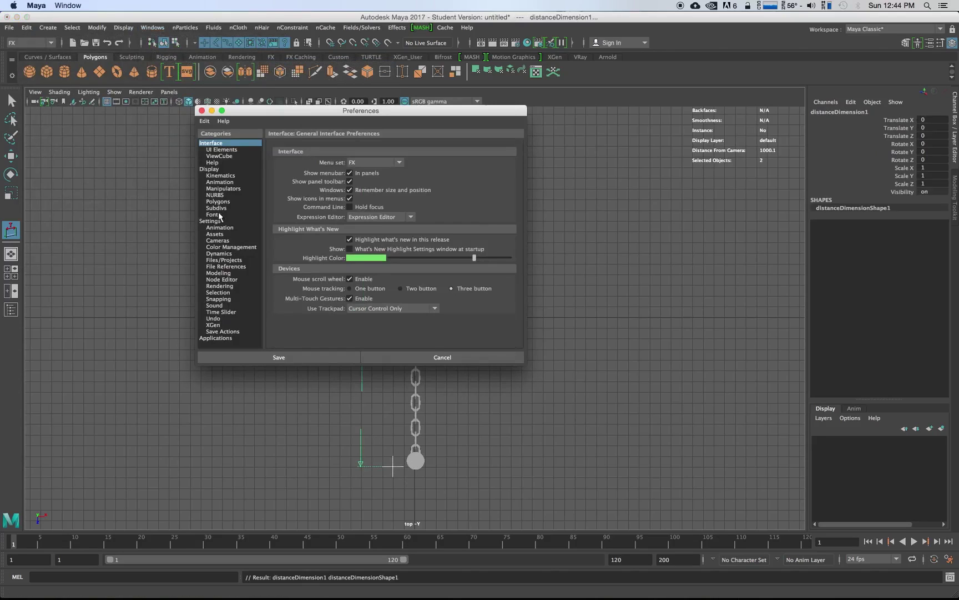
pyautogui.click(211, 221)
pyautogui.click(369, 185)
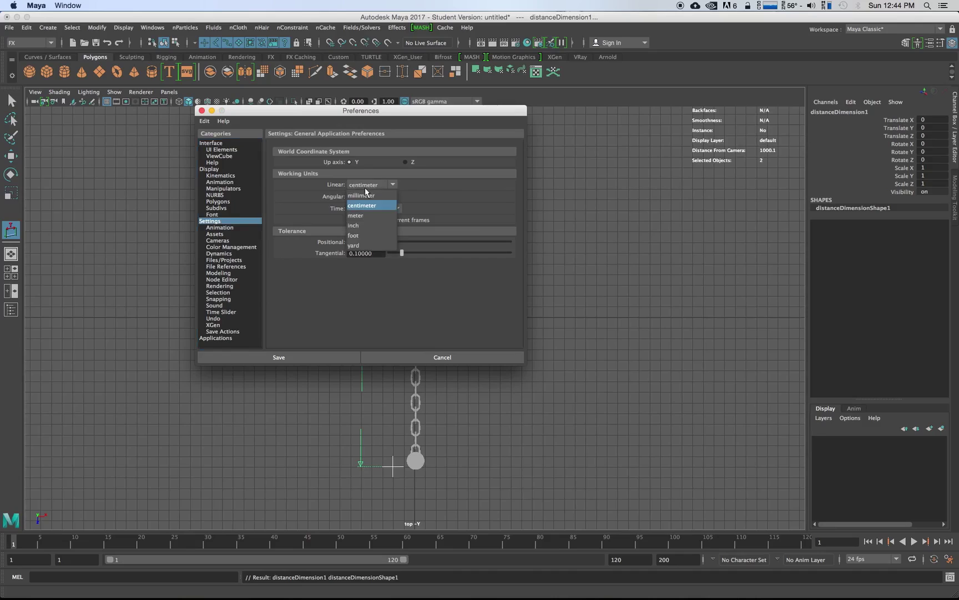
pyautogui.click(372, 188)
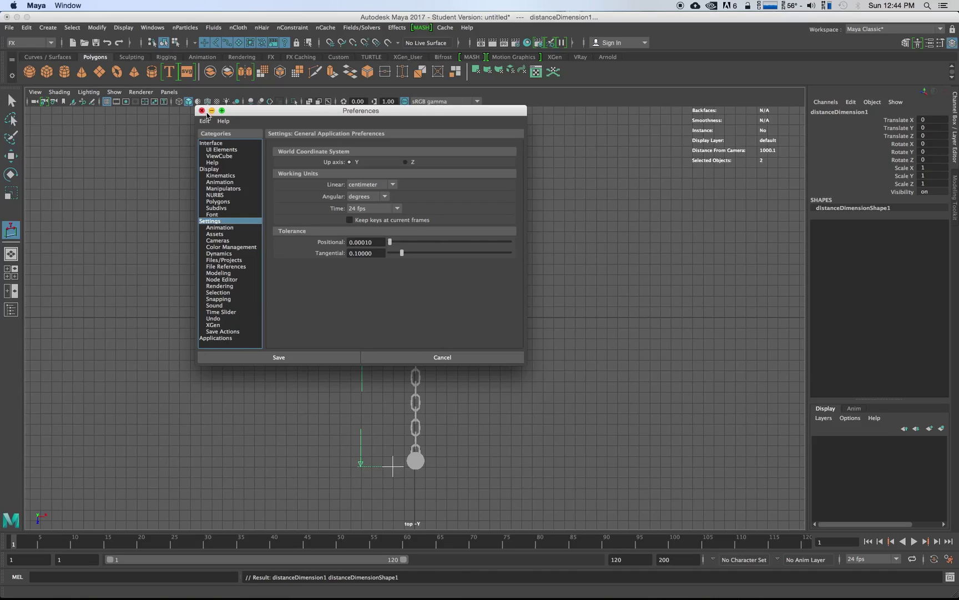
pyautogui.click(413, 357)
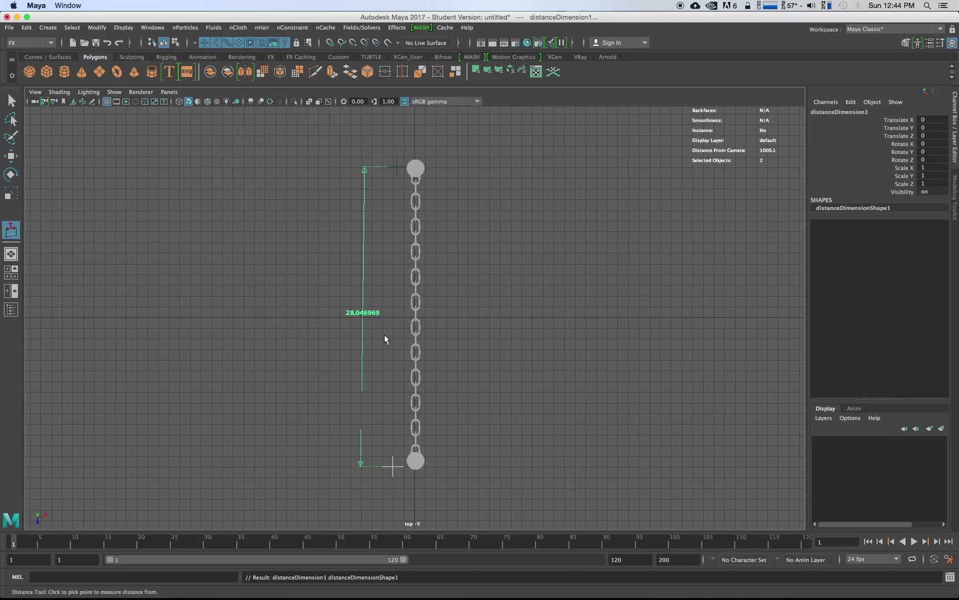
# Undo the distance measurement and its locators, and return to the perspective view with the Select Tool
pyautogui.press('z')
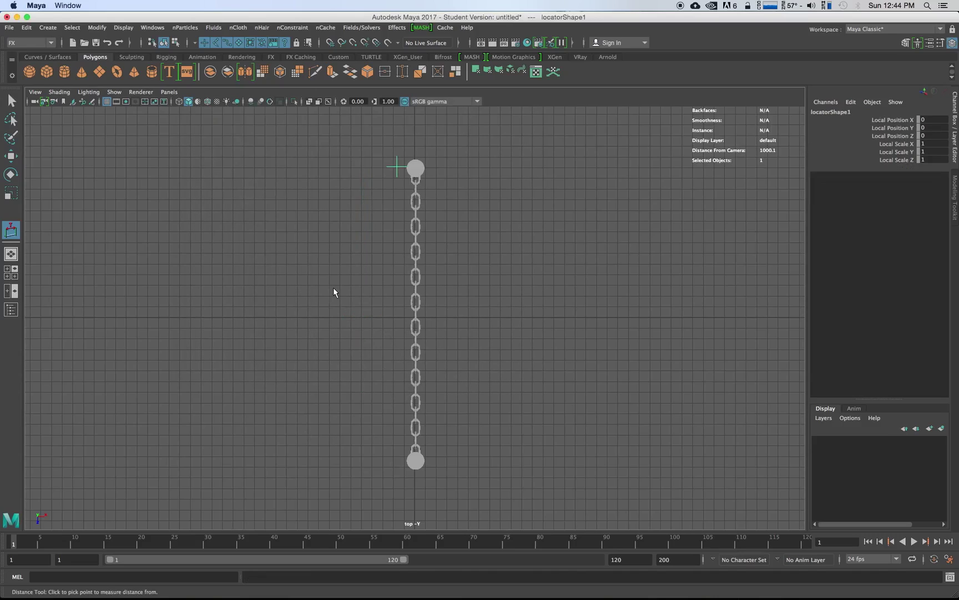
pyautogui.press('z')
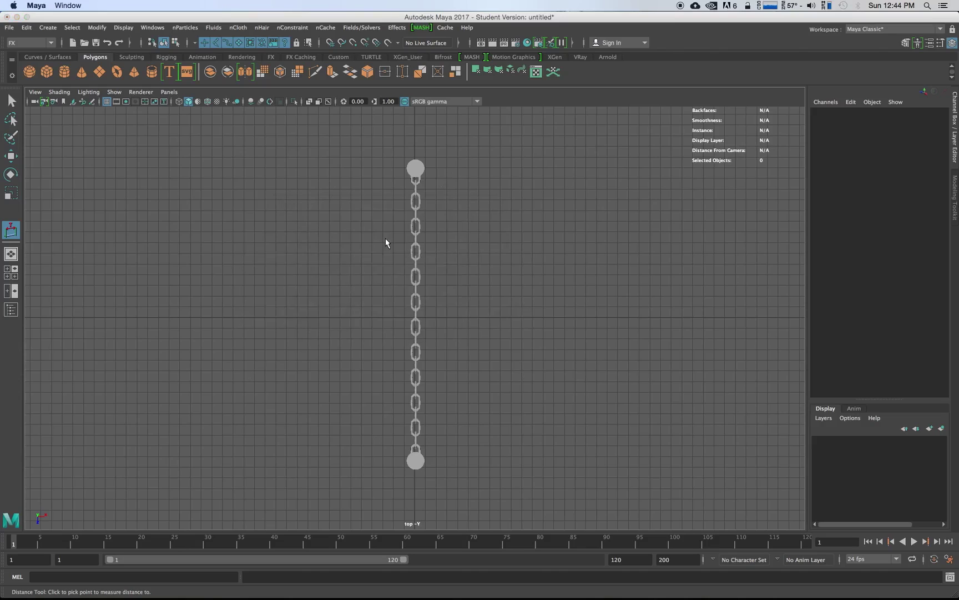
pyautogui.press('space')
pyautogui.press('space')
pyautogui.keyDown('alt'); pyautogui.moveTo(465, 274); pyautogui.dragTo(437, 262); pyautogui.keyUp('alt')
pyautogui.click(11, 100)
# Select the end connector nearest the chain's start together with its neighbouring link
pyautogui.moveTo(118, 230); pyautogui.dragTo(670, 431)
pyautogui.click(121, 293)
pyautogui.click(172, 300)
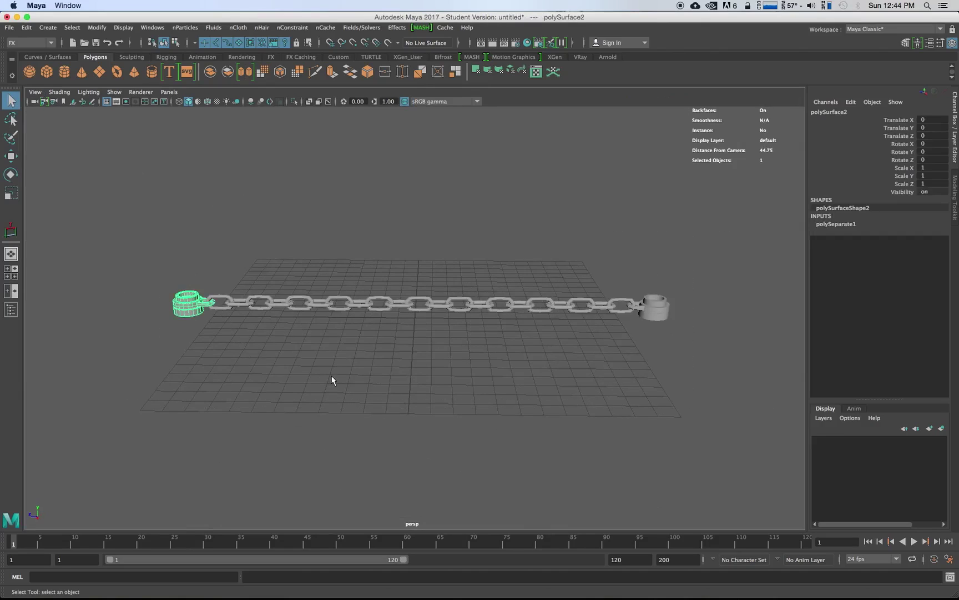
pyautogui.click(221, 303)
pyautogui.keyDown('alt'); pyautogui.moveTo(439, 317); pyautogui.dragTo(435, 354); pyautogui.keyUp('alt')
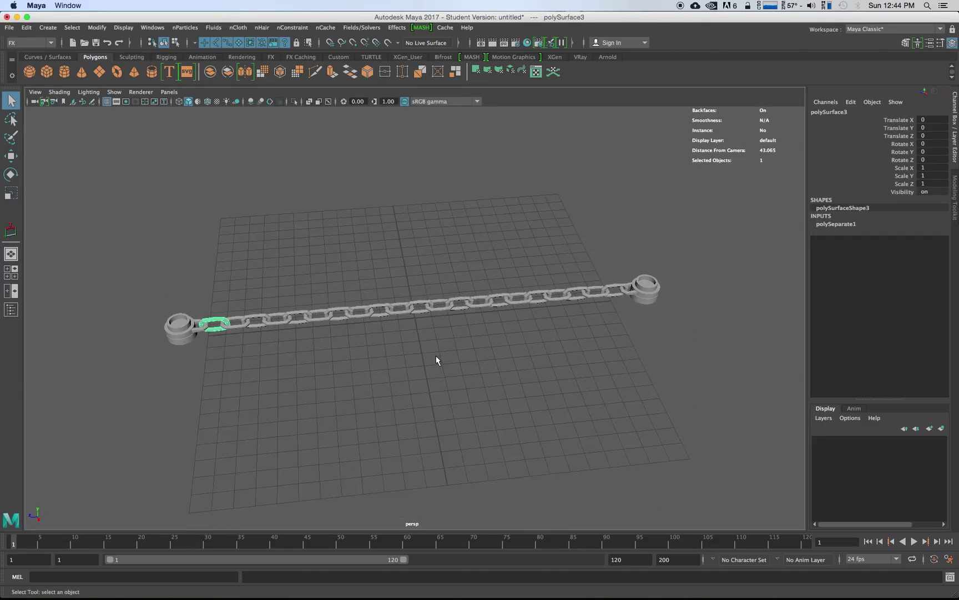
pyautogui.moveTo(159, 311)
pyautogui.mouseDown()
pyautogui.moveTo(198, 350)
pyautogui.moveTo(216, 352)
pyautogui.mouseUp()
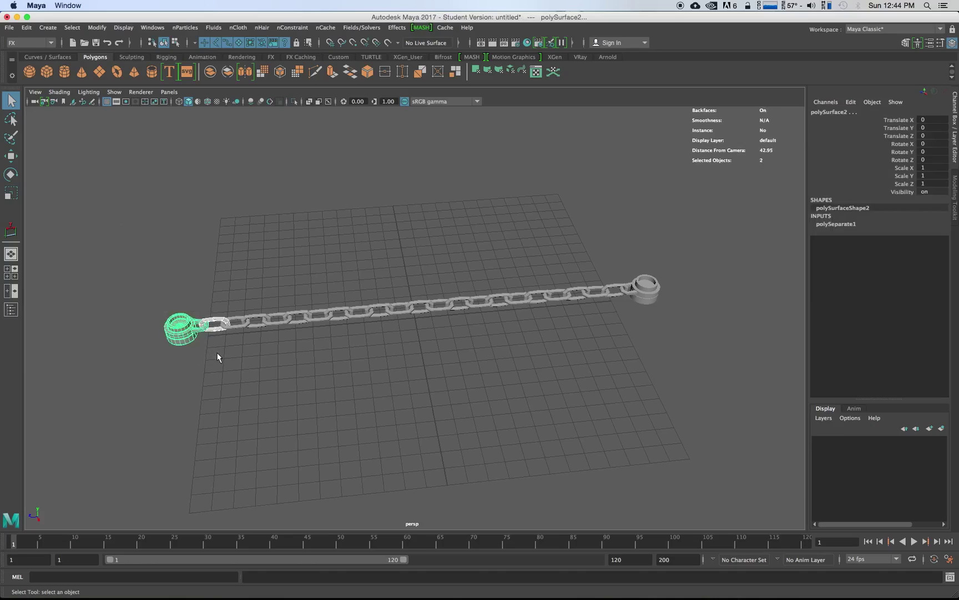
# Open the Create Pin Constraint options from the FX menu set and reset the settings to their defaults
pyautogui.click(33, 43)
pyautogui.click(17, 84)
pyautogui.click(358, 28)
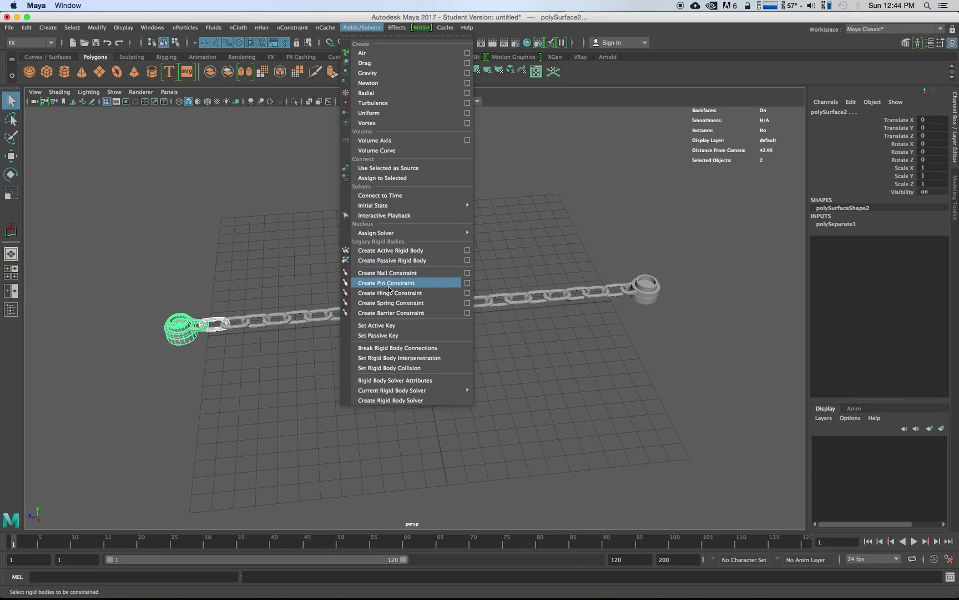
pyautogui.click(467, 284)
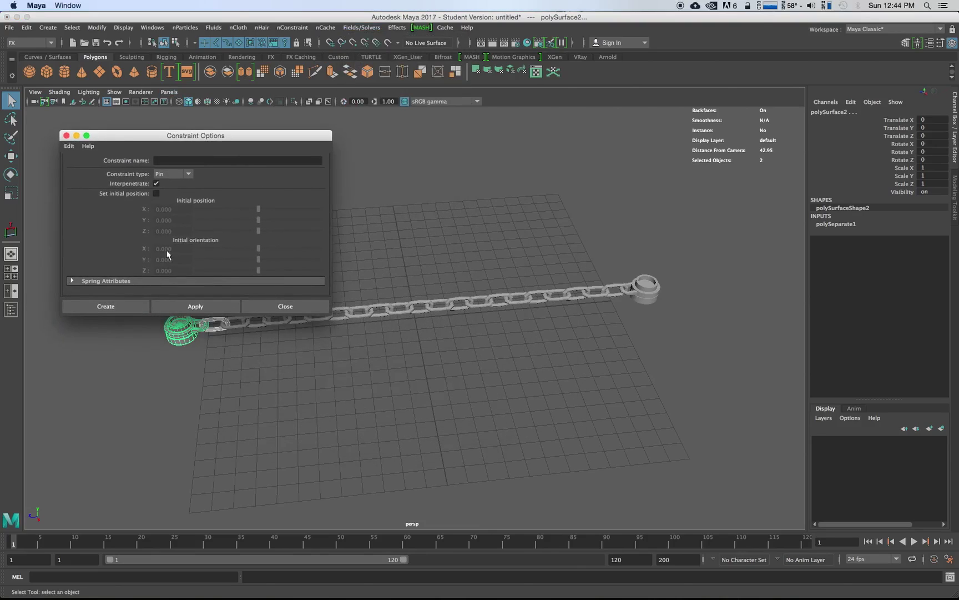
pyautogui.click(169, 174)
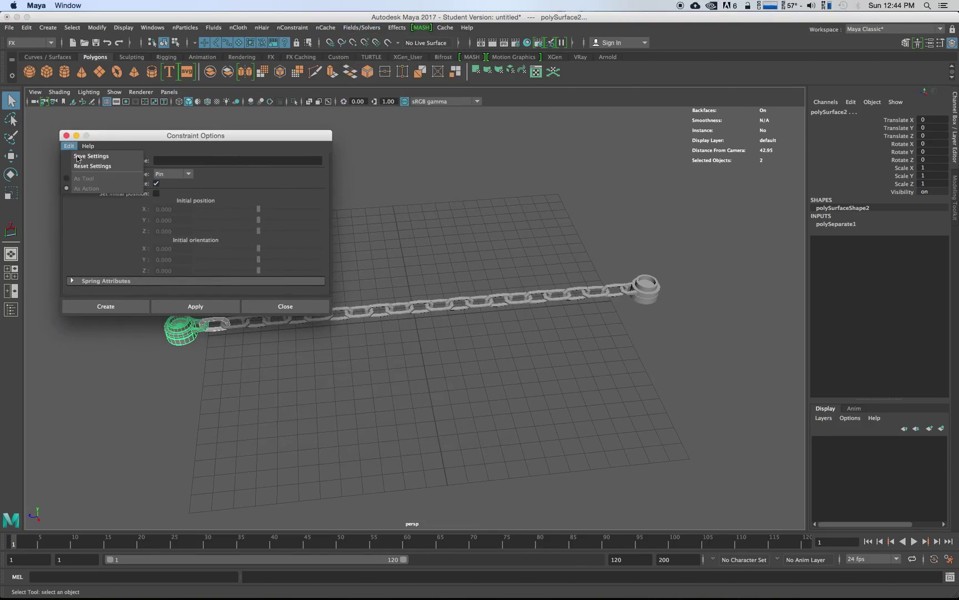
pyautogui.click(106, 155)
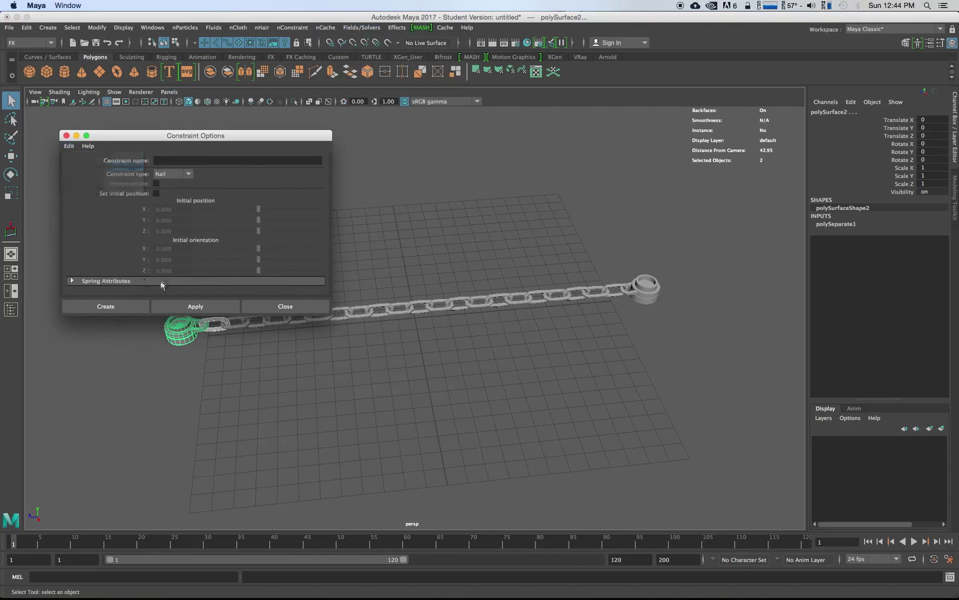
# Create a Pin constraint with Interpenetrate enabled between the selected end connector and its neighbouring link, and close the constraint options
pyautogui.click(190, 177)
pyautogui.click(167, 185)
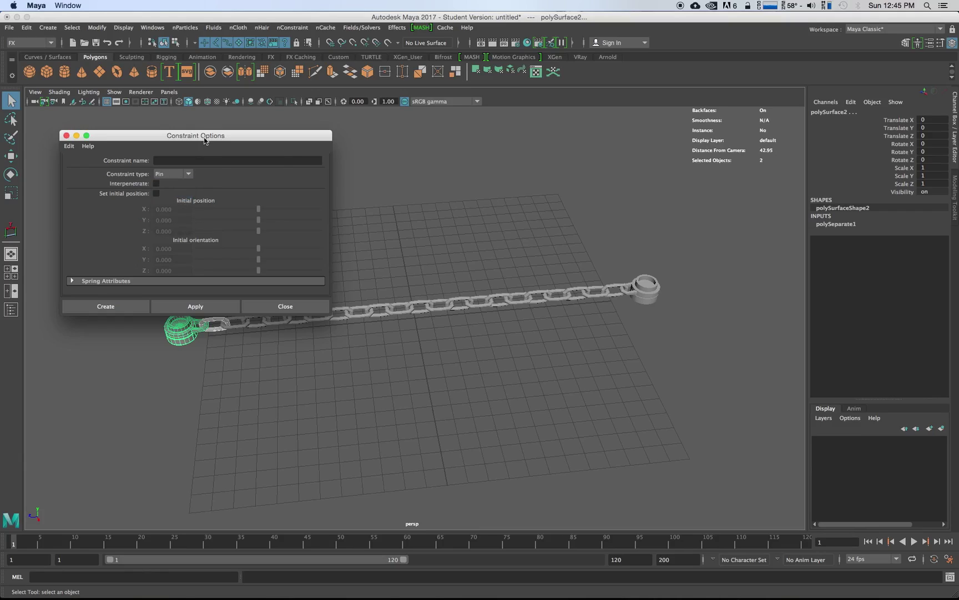
pyautogui.moveTo(205, 140); pyautogui.dragTo(191, 115)
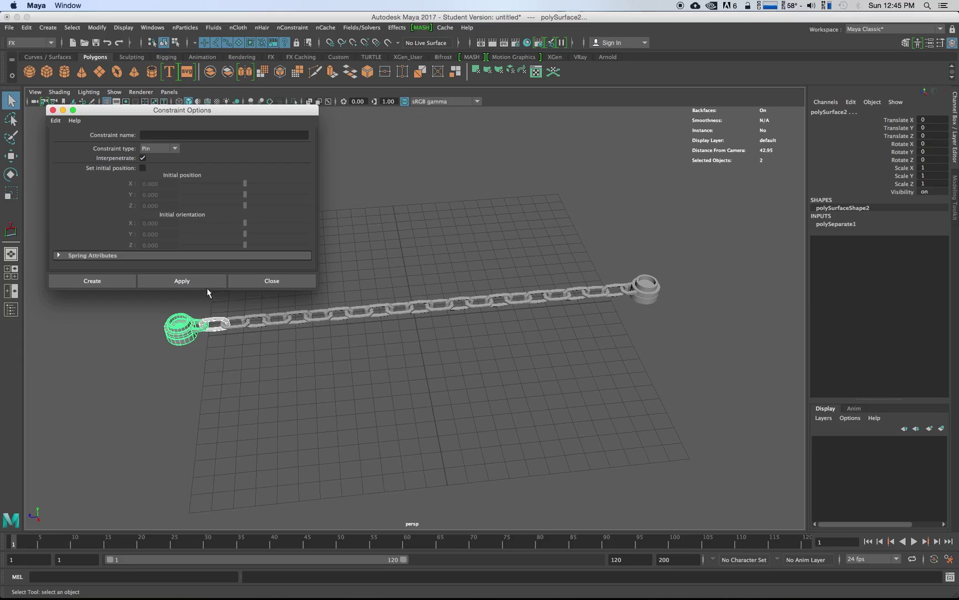
pyautogui.click(187, 281)
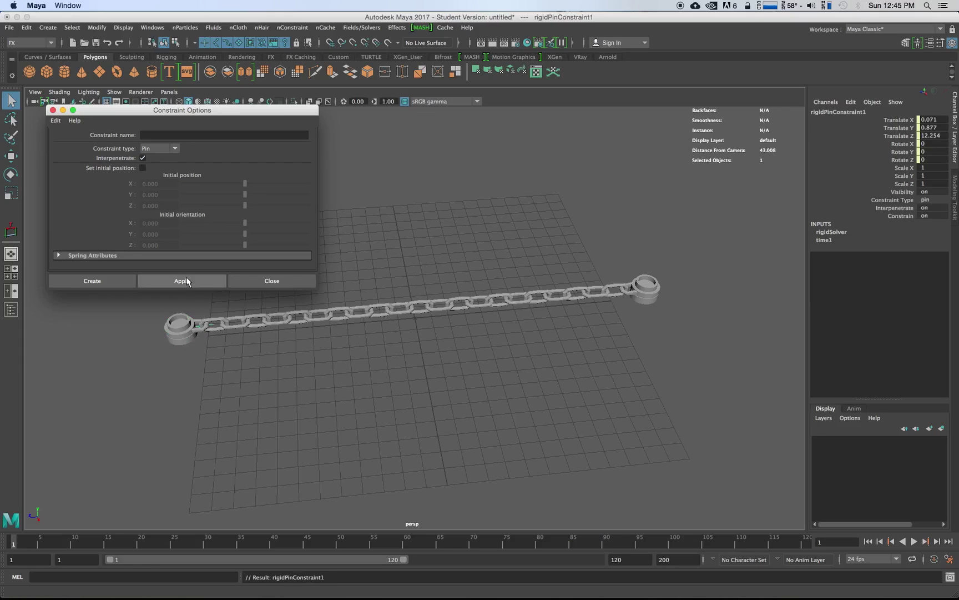
pyautogui.click(266, 279)
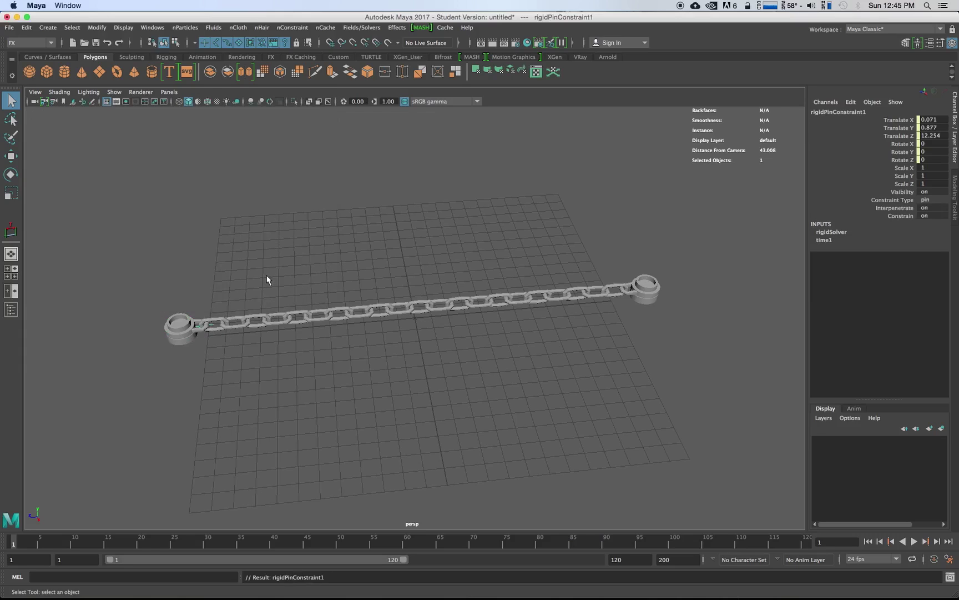
# Repeat the pin constraint on each neighbouring pair among the first five links from the chain's start
pyautogui.scroll(6, 292, 365)
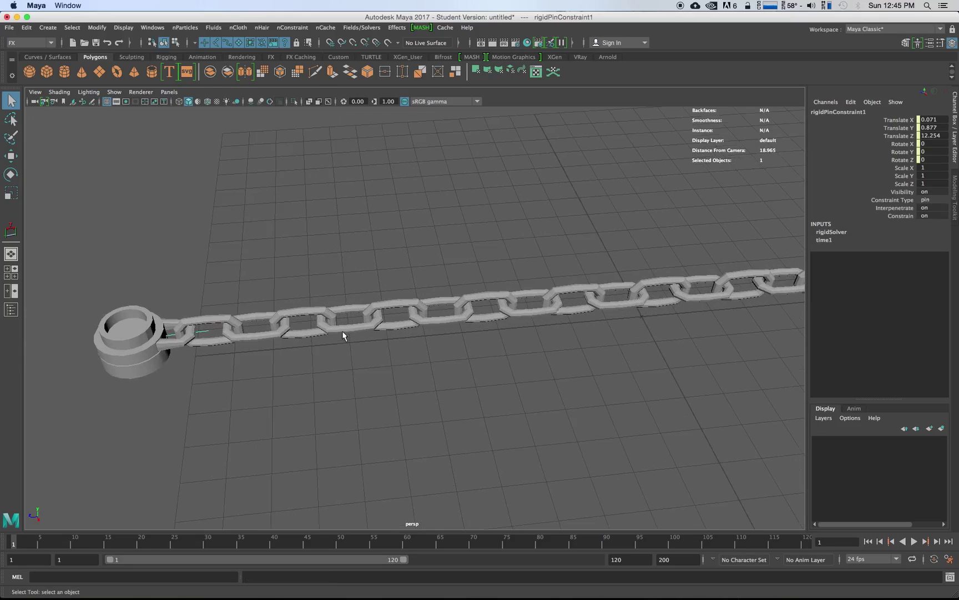
pyautogui.click(217, 330)
pyautogui.keyDown('shift'); pyautogui.click(255, 337); pyautogui.keyUp('shift')
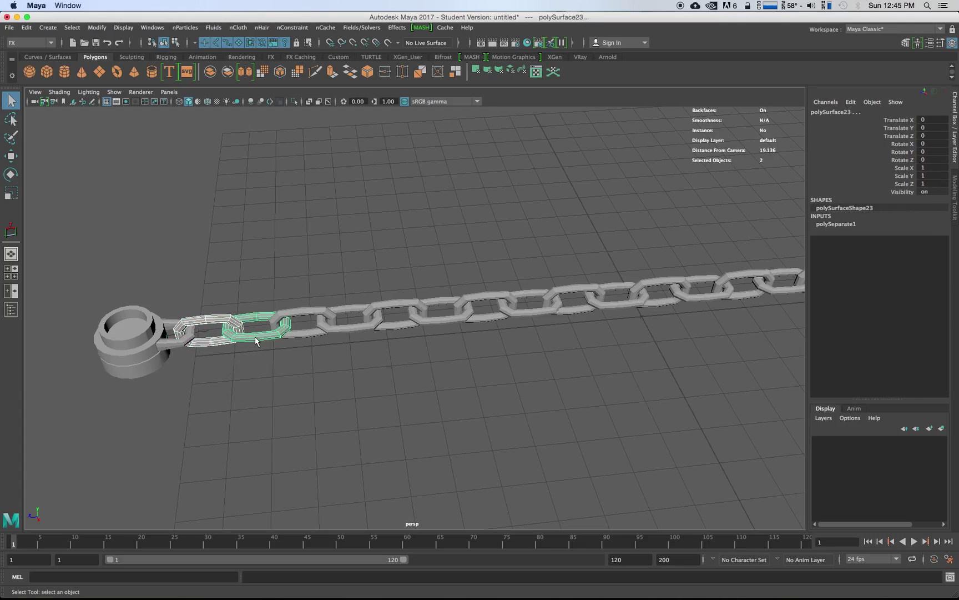
pyautogui.click(255, 336)
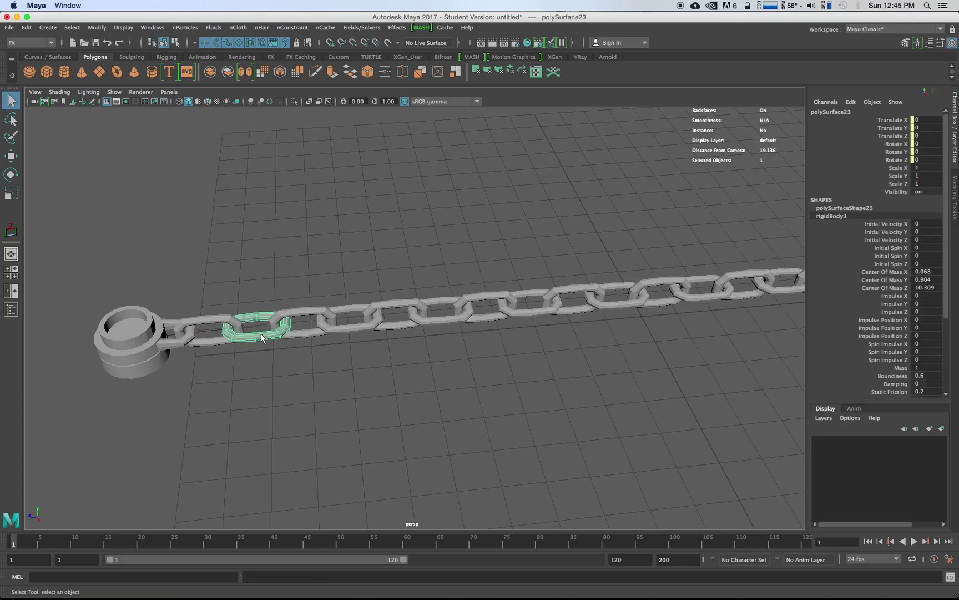
pyautogui.keyDown('shift'); pyautogui.click(305, 335); pyautogui.keyUp('shift')
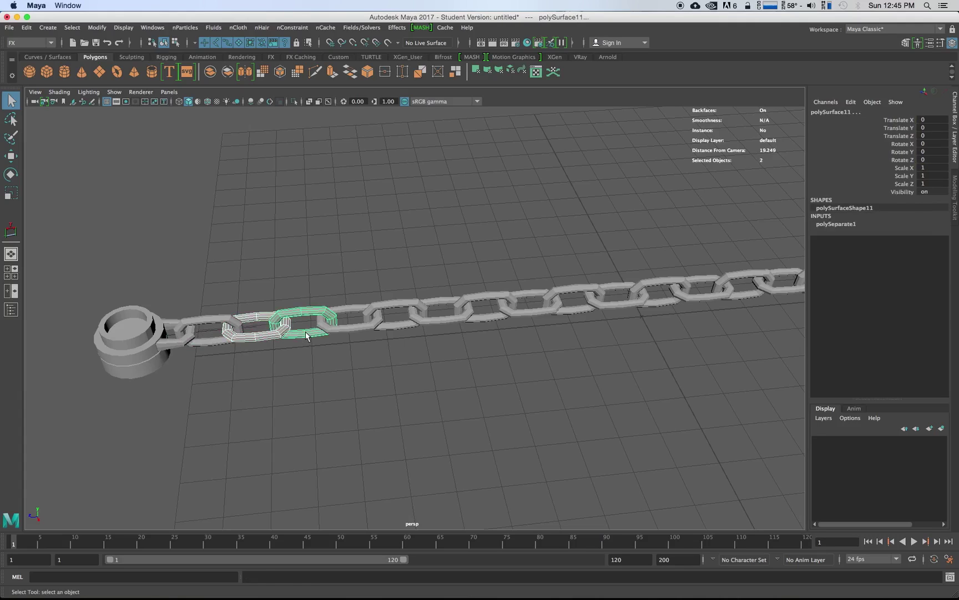
pyautogui.press('g')
pyautogui.click(329, 333)
pyautogui.keyDown('shift'); pyautogui.click(346, 347); pyautogui.keyUp('shift')
pyautogui.press('g')
pyautogui.click(361, 332)
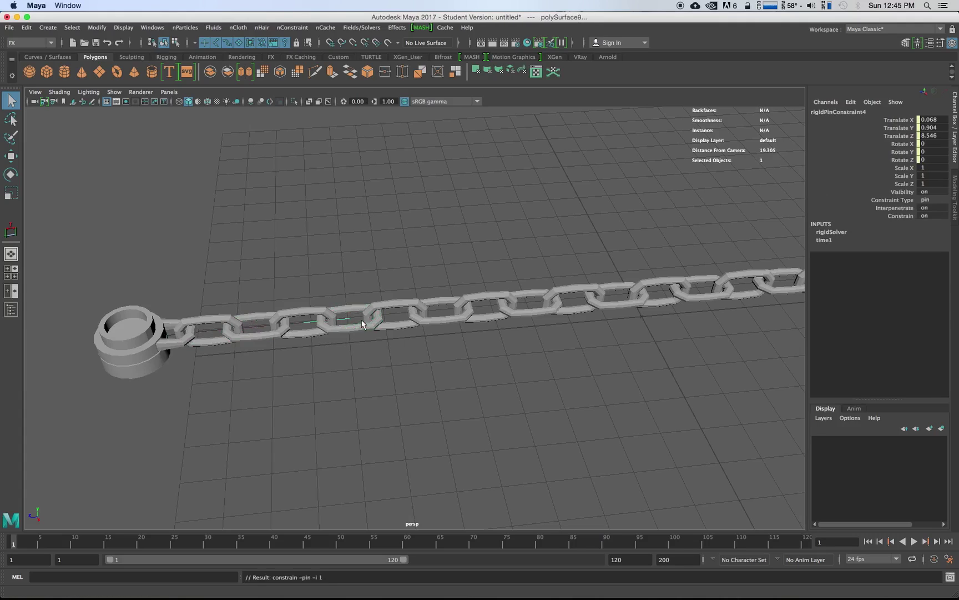
pyautogui.keyDown('shift'); pyautogui.click(392, 334); pyautogui.keyUp('shift')
pyautogui.press('g')
# Continue pin-constraining each neighbouring pair of links along the middle section of the chain
pyautogui.click(428, 317)
pyautogui.keyDown('shift'); pyautogui.click(447, 318); pyautogui.keyUp('shift')
pyautogui.press('g')
pyautogui.press('g')
pyautogui.click(548, 294)
pyautogui.keyDown('shift'); pyautogui.click(572, 293); pyautogui.keyUp('shift')
pyautogui.press('g')
pyautogui.click(600, 303)
pyautogui.keyDown('shift'); pyautogui.click(615, 288); pyautogui.keyUp('shift')
pyautogui.press('g')
pyautogui.click(610, 290)
pyautogui.keyDown('shift'); pyautogui.click(647, 297); pyautogui.keyUp('shift')
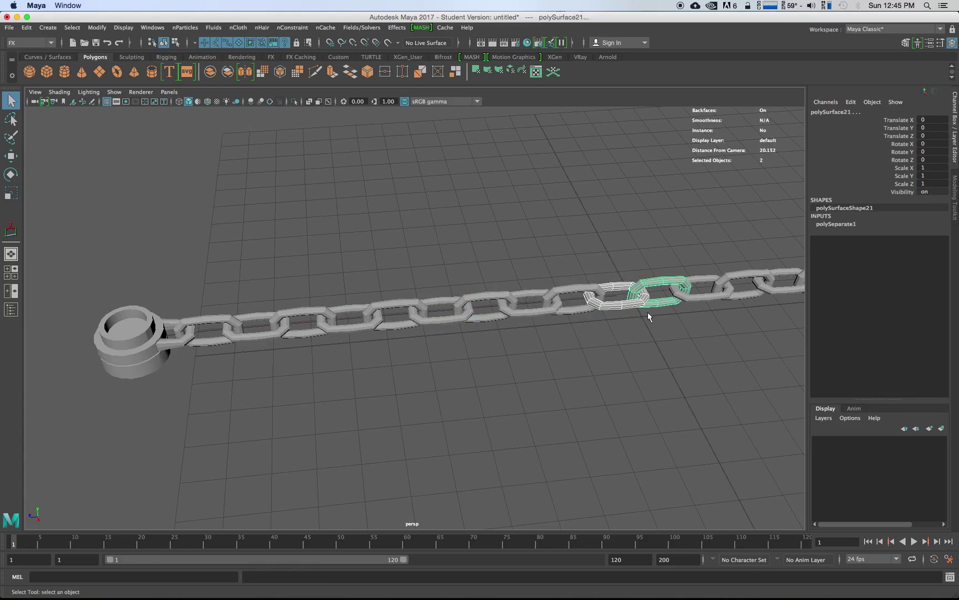
pyautogui.press('g')
pyautogui.click(663, 284)
pyautogui.keyDown('shift'); pyautogui.click(696, 299); pyautogui.keyUp('shift')
pyautogui.press('g')
pyautogui.click(725, 284)
pyautogui.keyDown('shift'); pyautogui.click(736, 305); pyautogui.keyUp('shift')
pyautogui.press('g')
# Pin-constrain the remaining neighbouring pairs up to and including the last link and the far end connector
pyautogui.keyDown('alt'); pyautogui.moveTo(709, 305); pyautogui.dragTo(319, 336, button='middle'); pyautogui.keyUp('alt')
pyautogui.moveTo(391, 320); pyautogui.dragTo(392, 321)
pyautogui.press('g')
pyautogui.moveTo(407, 279); pyautogui.dragTo(438, 322)
pyautogui.press('g')
pyautogui.moveTo(444, 273); pyautogui.dragTo(546, 308)
pyautogui.press('g')
pyautogui.press('g')
pyautogui.moveTo(567, 263); pyautogui.dragTo(591, 304)
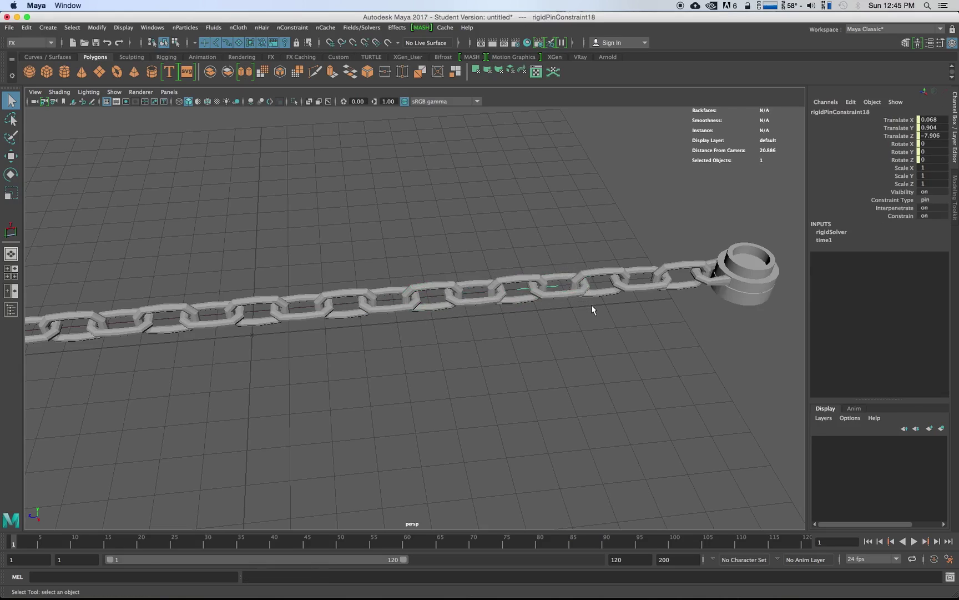
pyautogui.moveTo(610, 261); pyautogui.dragTo(625, 308)
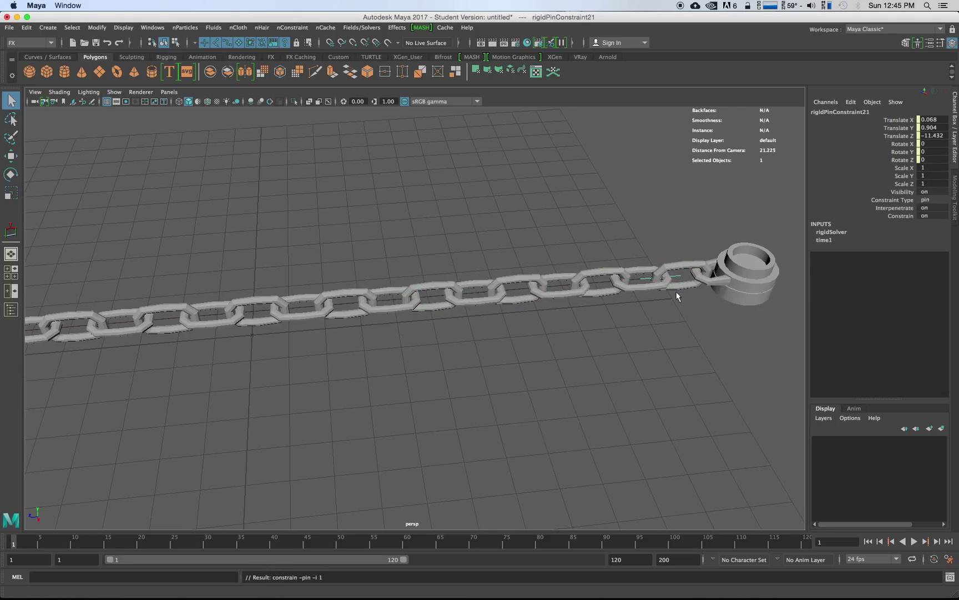
pyautogui.moveTo(688, 250); pyautogui.dragTo(733, 324)
pyautogui.press('g')
# Create a nail constraint on the far end connector
pyautogui.click(743, 273)
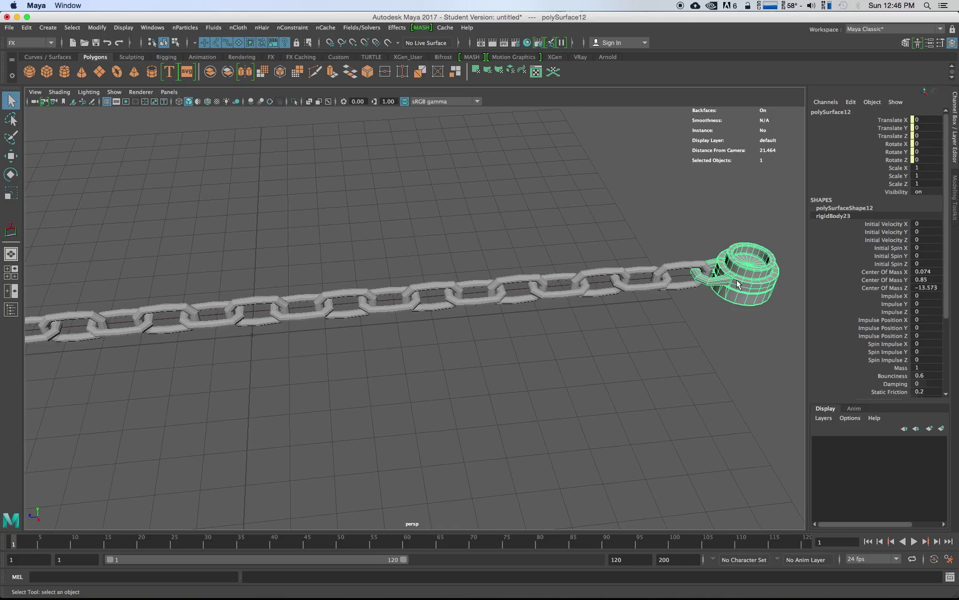
pyautogui.click(361, 28)
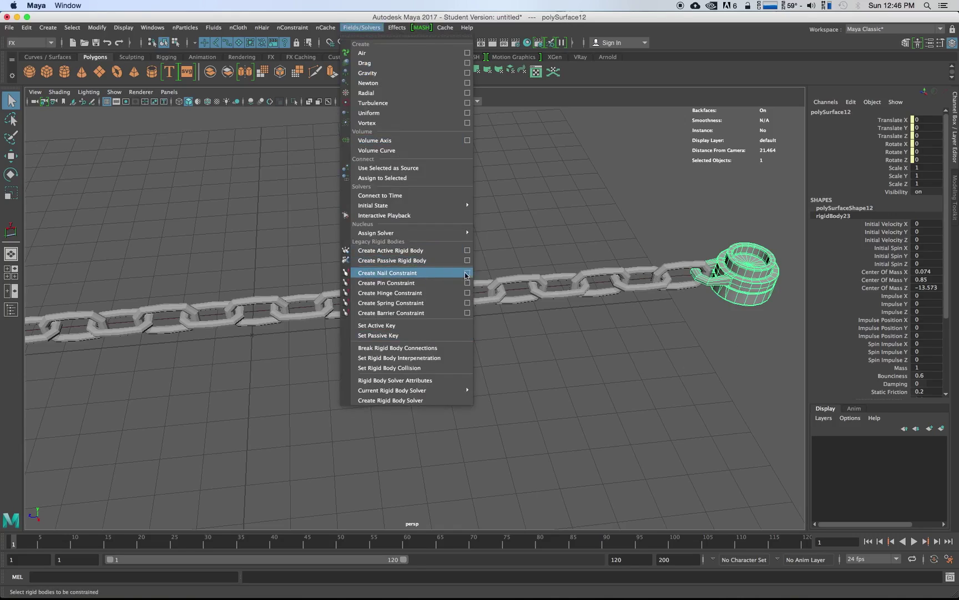
pyautogui.click(392, 273)
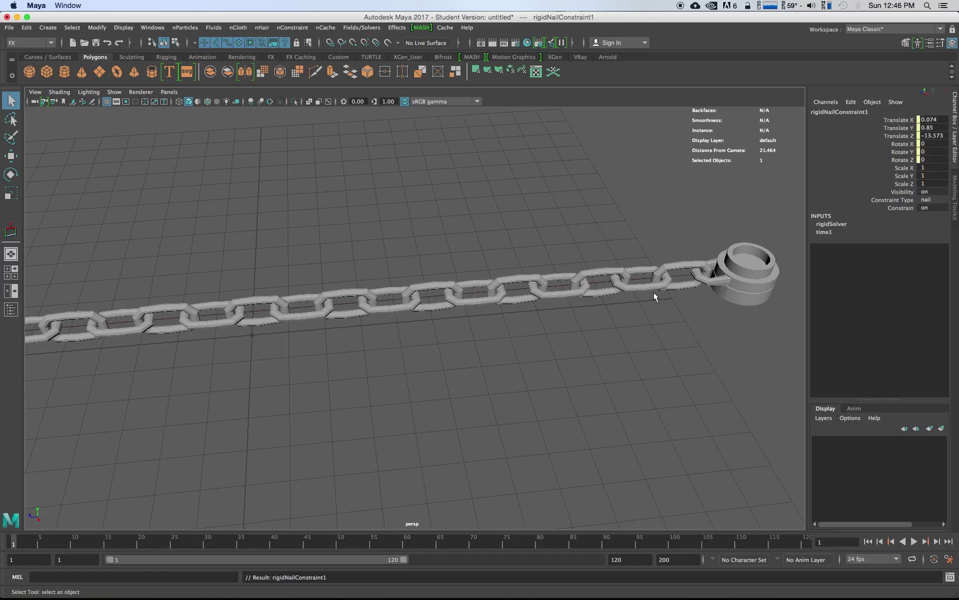
# In wireframe display, move the nail constraint outward past the connector to about Z -15.73, and return to the shaded view of the whole chain
pyautogui.press('4')
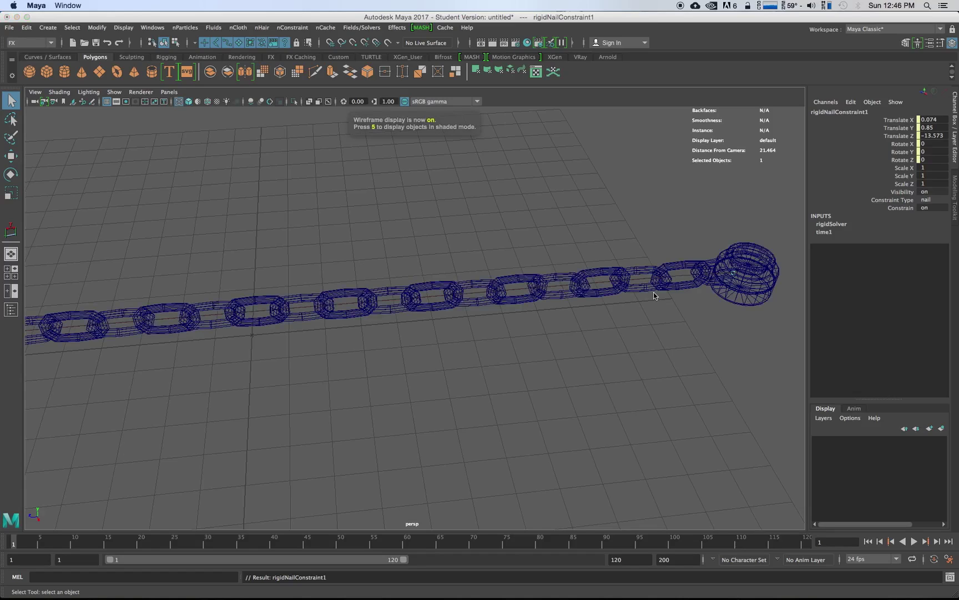
pyautogui.press('w')
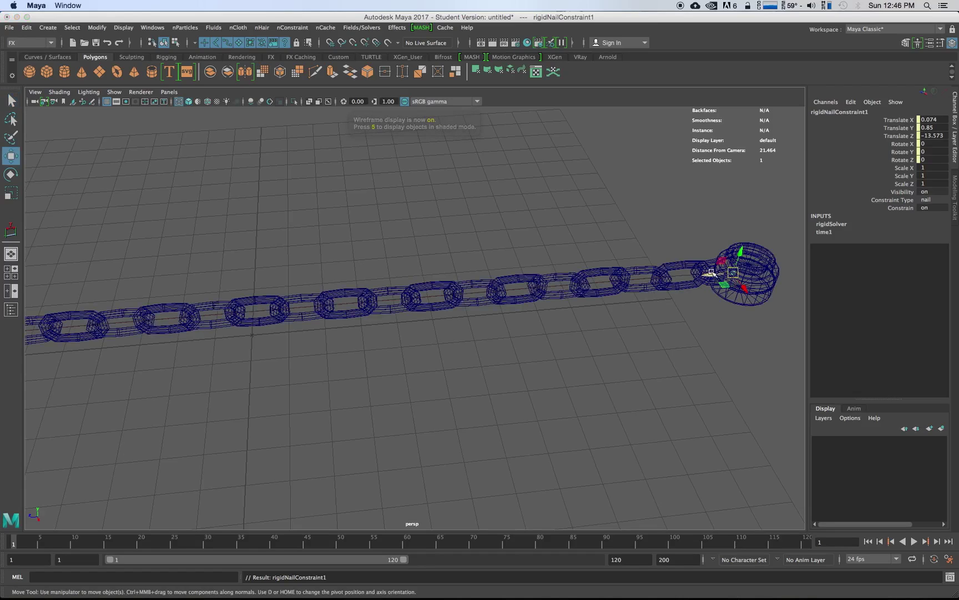
pyautogui.moveTo(711, 278); pyautogui.dragTo(426, 322)
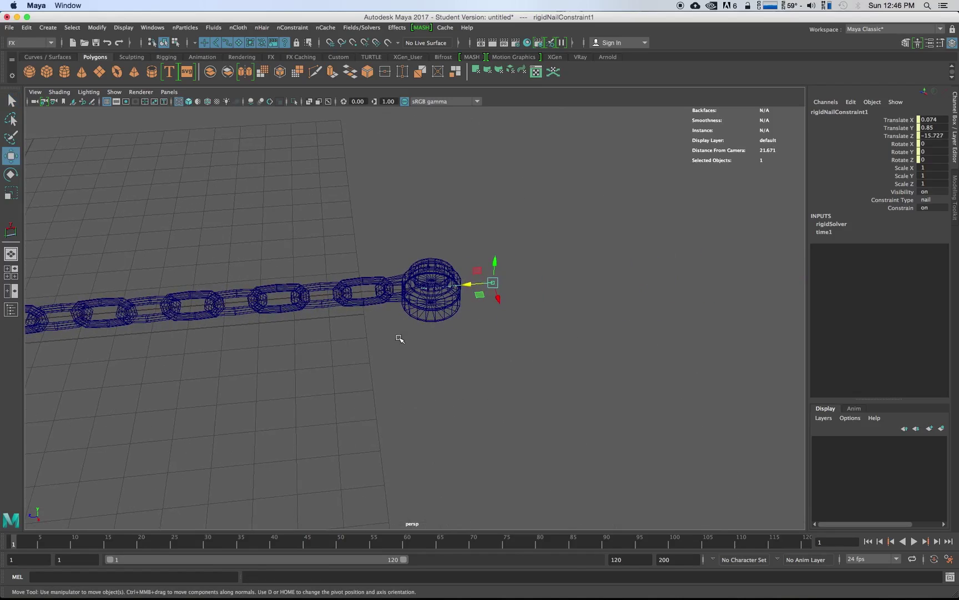
pyautogui.click(510, 343)
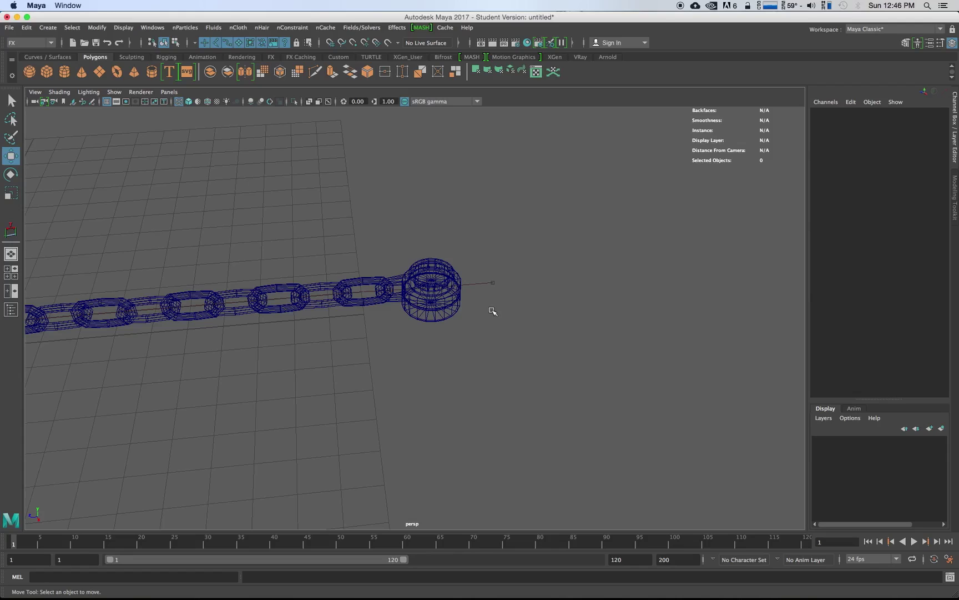
pyautogui.press('5')
pyautogui.press('a')
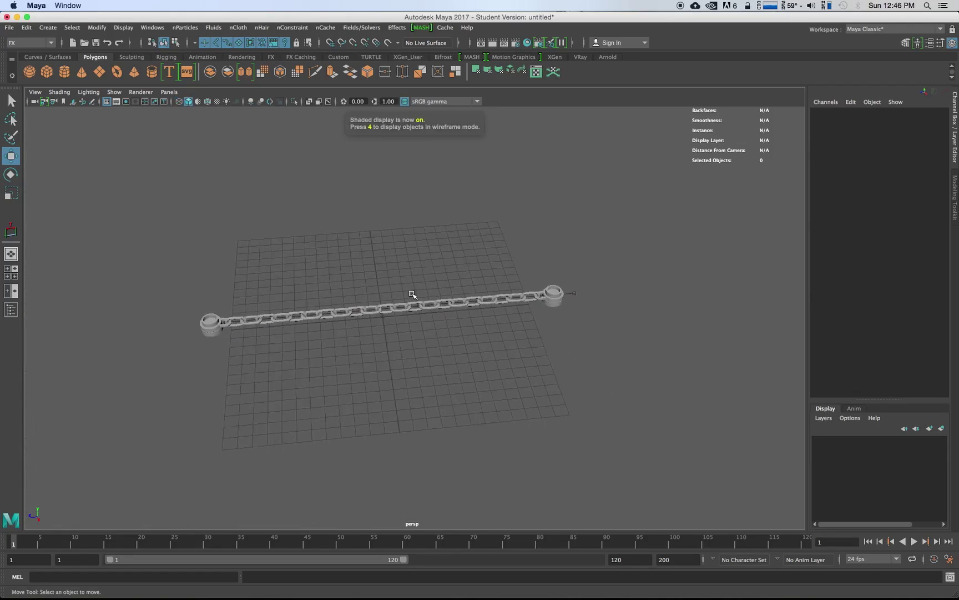
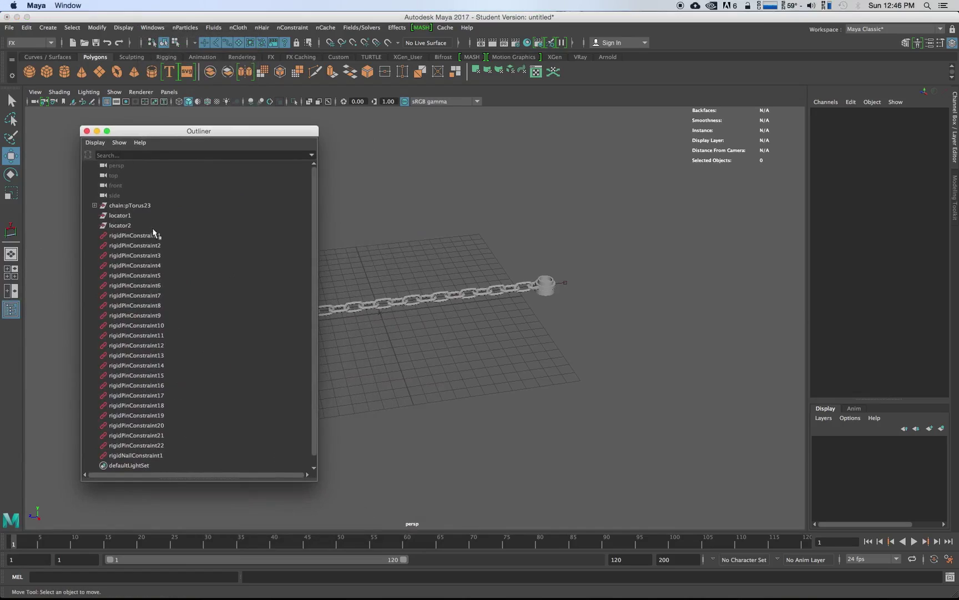
# Select polySurface1 through polySurface23 under the chain group in the Outliner and add a Drag field to them
pyautogui.click(94, 204)
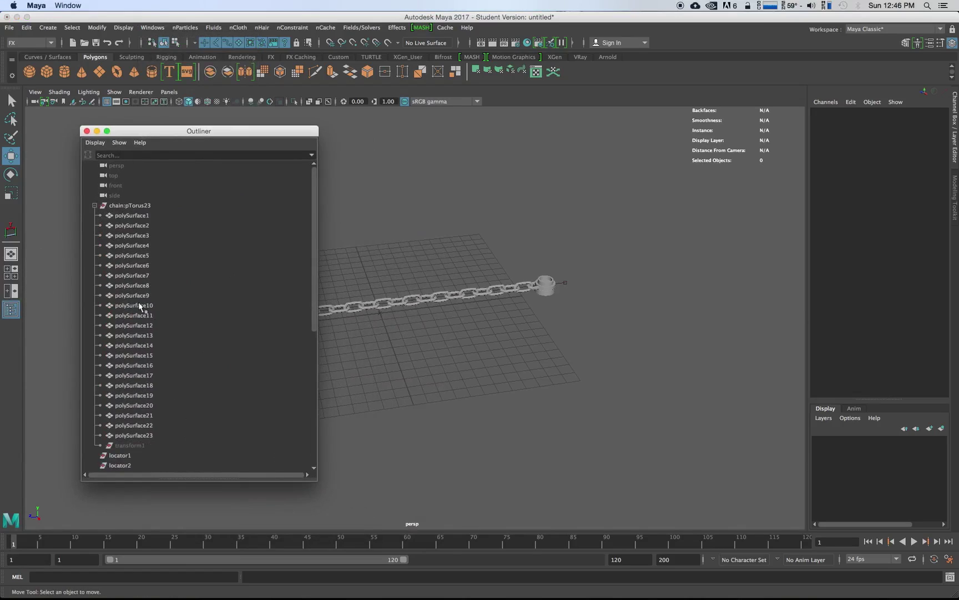
pyautogui.click(145, 215)
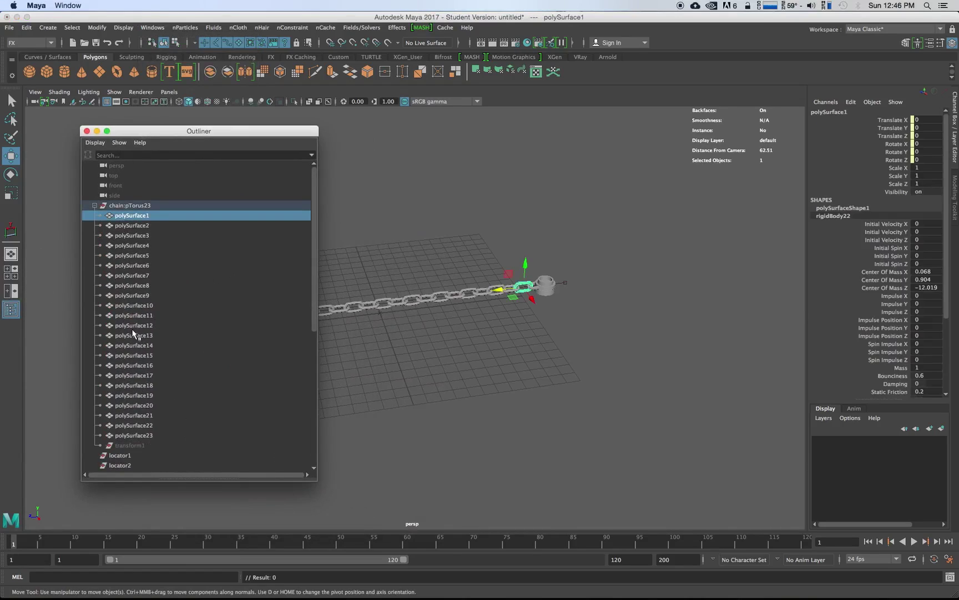
pyautogui.keyDown('shift'); pyautogui.click(133, 435); pyautogui.keyUp('shift')
pyautogui.moveTo(267, 139); pyautogui.dragTo(777, 139)
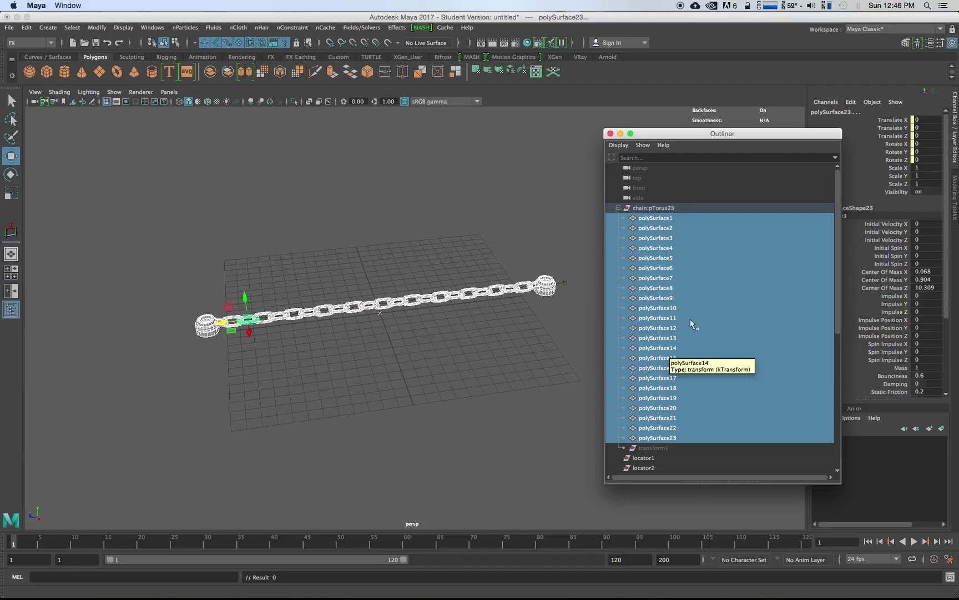
pyautogui.moveTo(701, 135); pyautogui.dragTo(124, 103)
pyautogui.click(351, 29)
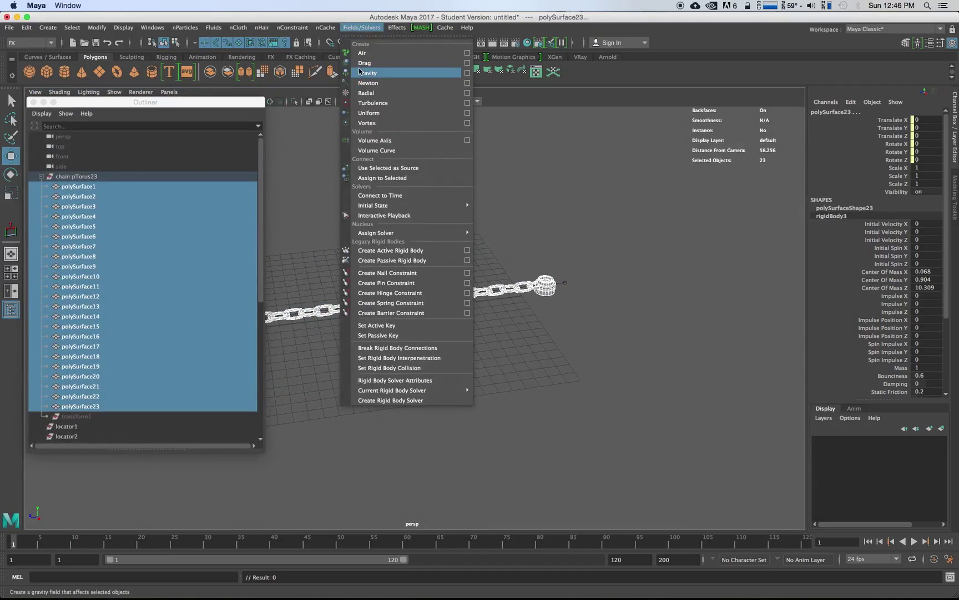
pyautogui.click(417, 62)
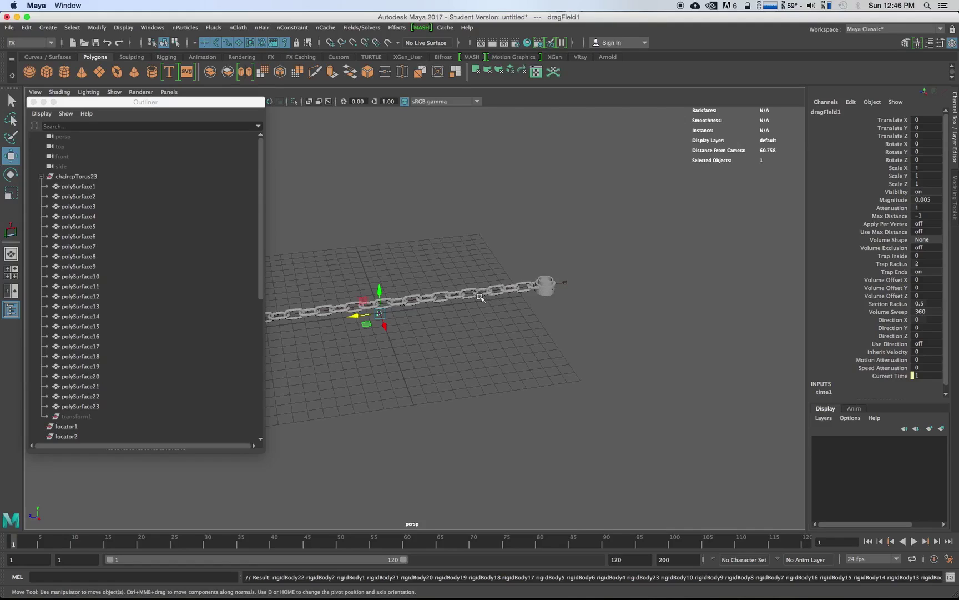
# Examine the drag field's attributes, including its Distance settings, in the Attribute Editor
pyautogui.scroll(-10, 181, 207)
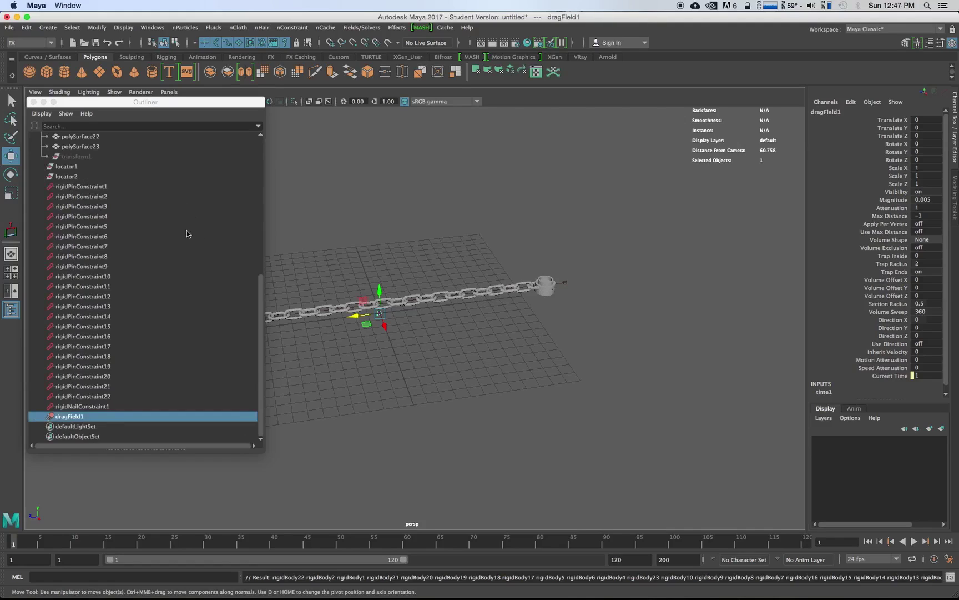
pyautogui.hotkey('ctrl', 'a')
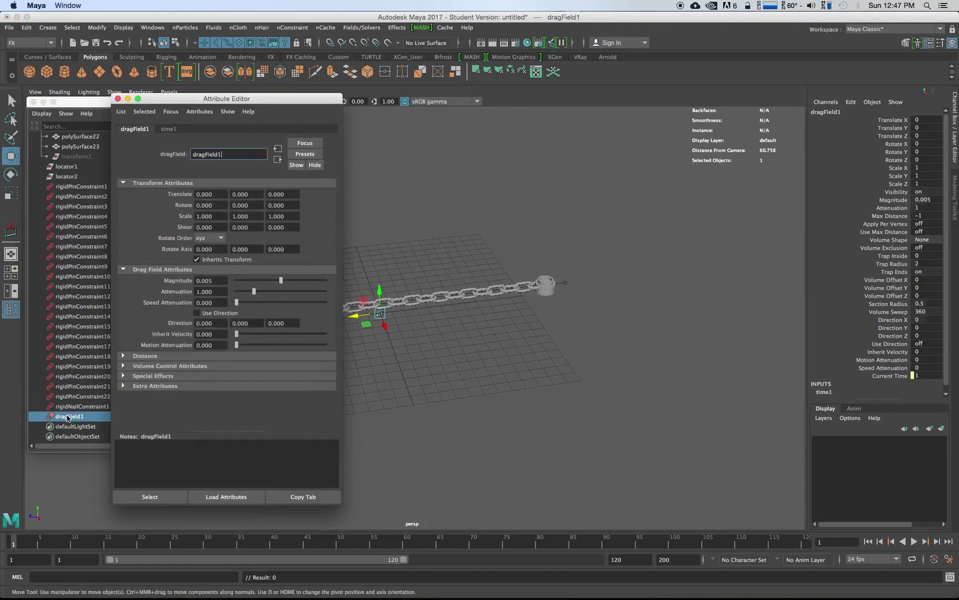
pyautogui.moveTo(229, 100); pyautogui.dragTo(606, 113)
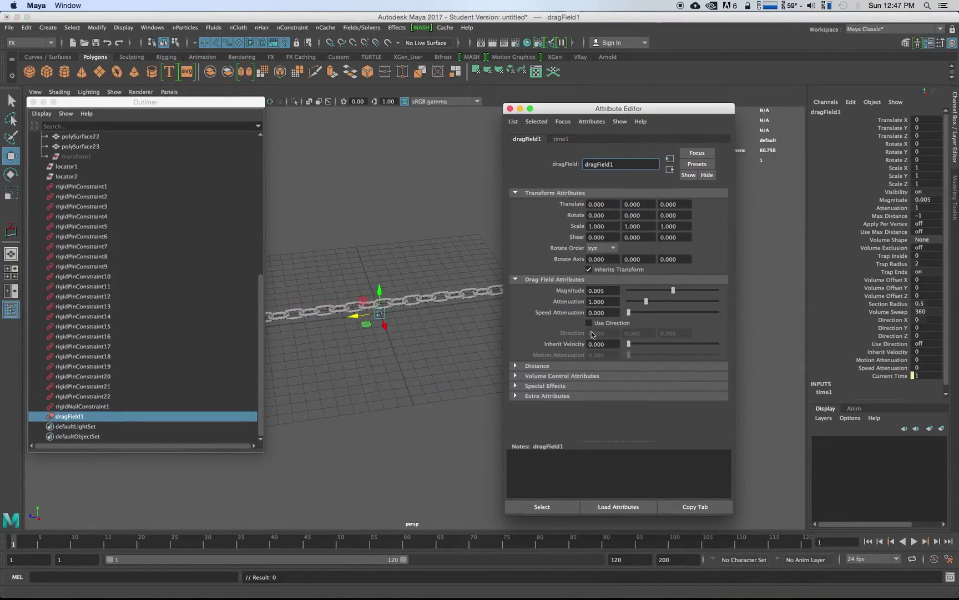
pyautogui.click(537, 365)
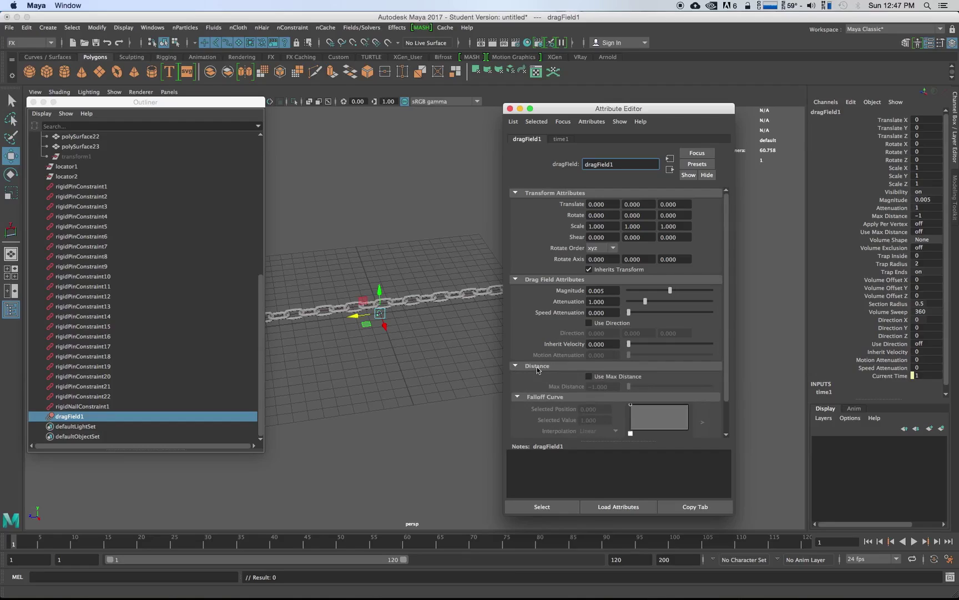
pyautogui.click(530, 367)
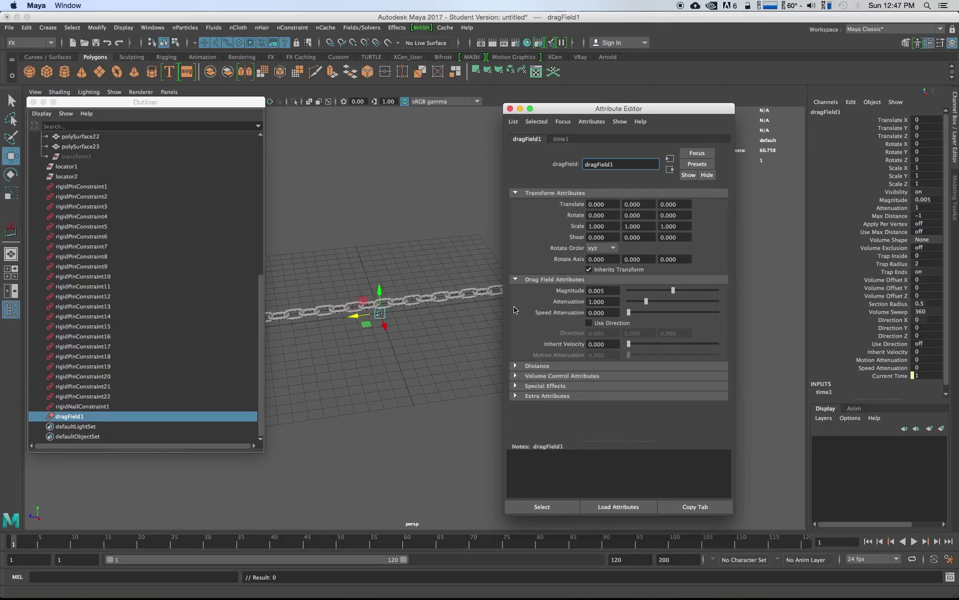
pyautogui.click(510, 108)
# Select polySurface1 through polySurface23 under the chain group, add a Gravity field to them, and close the Outliner
pyautogui.scroll(5, 107, 208)
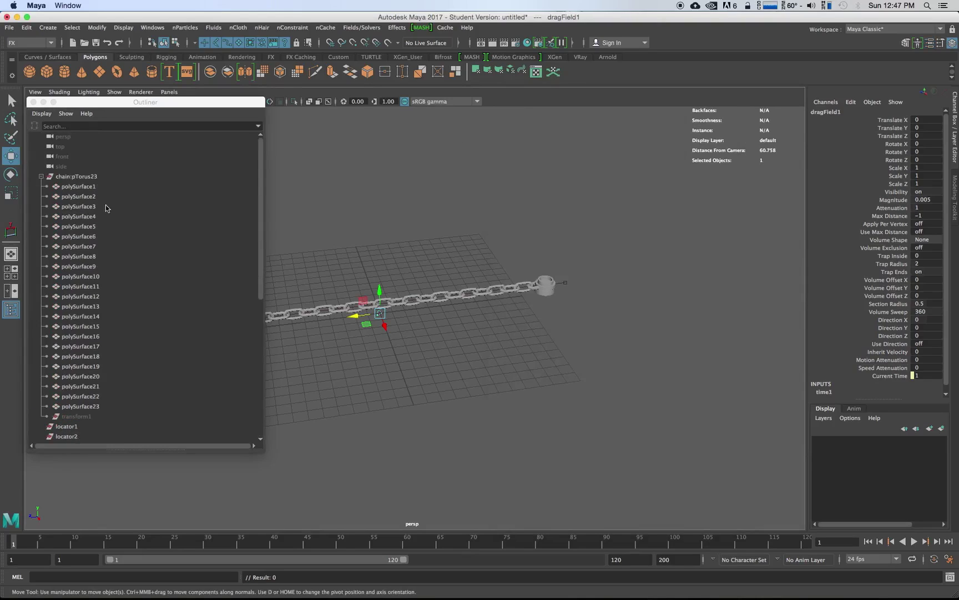
pyautogui.click(76, 187)
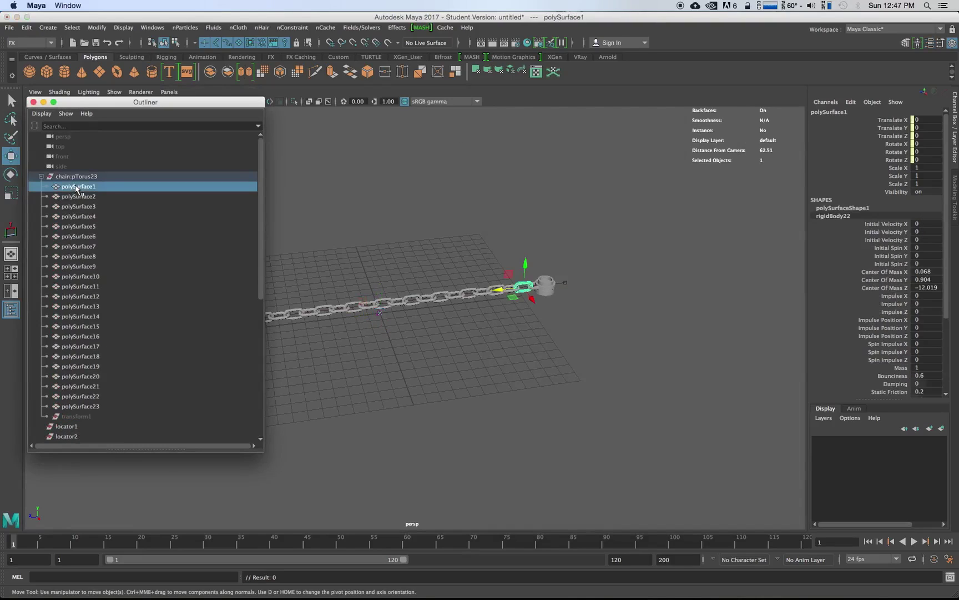
pyautogui.keyDown('shift'); pyautogui.click(76, 407); pyautogui.keyUp('shift')
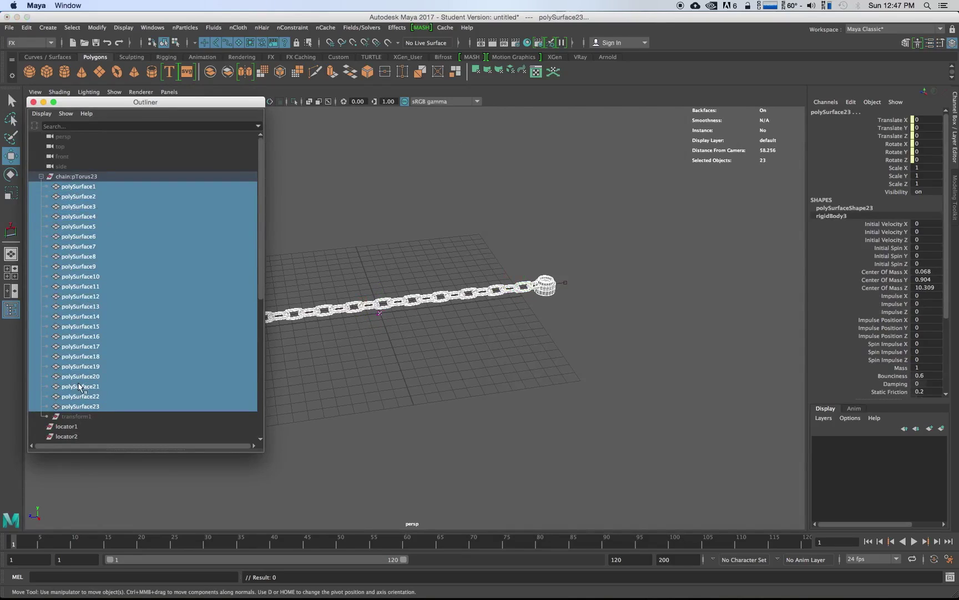
pyautogui.click(361, 28)
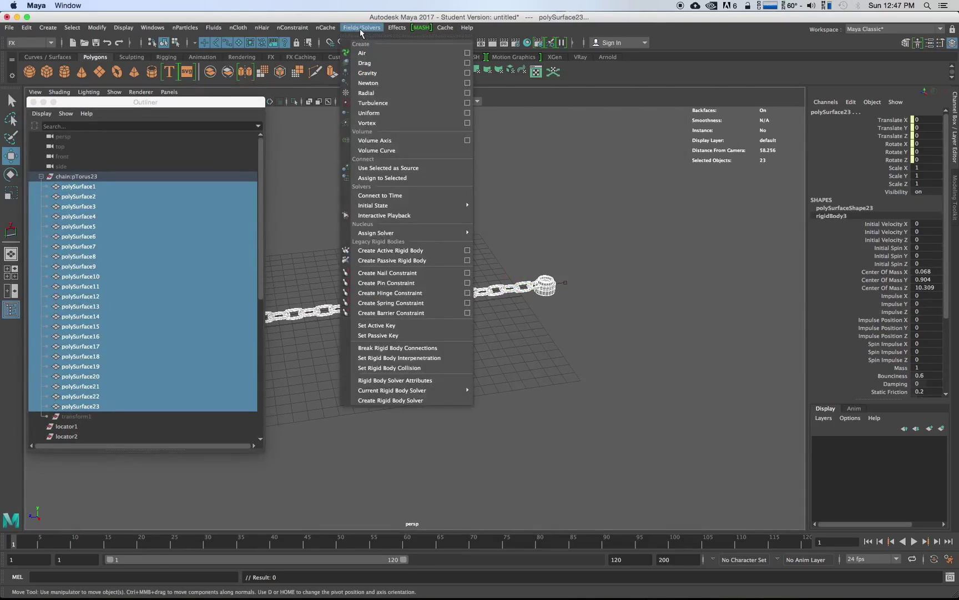
pyautogui.click(367, 72)
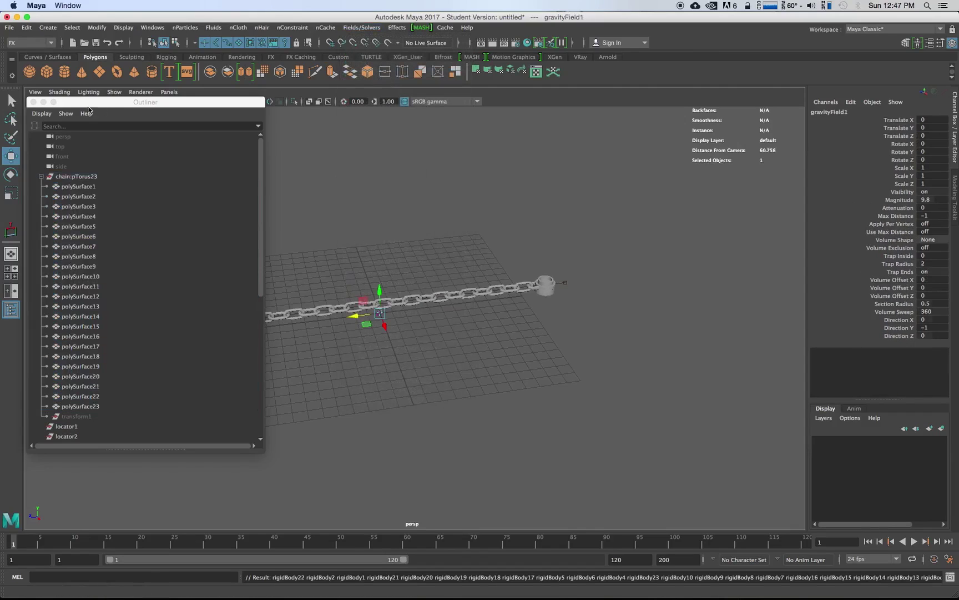
pyautogui.click(29, 102)
# Set the end time of the playback range to 1000 frames
pyautogui.keyDown('alt'); pyautogui.moveTo(497, 257); pyautogui.dragTo(497, 252); pyautogui.keyUp('alt')
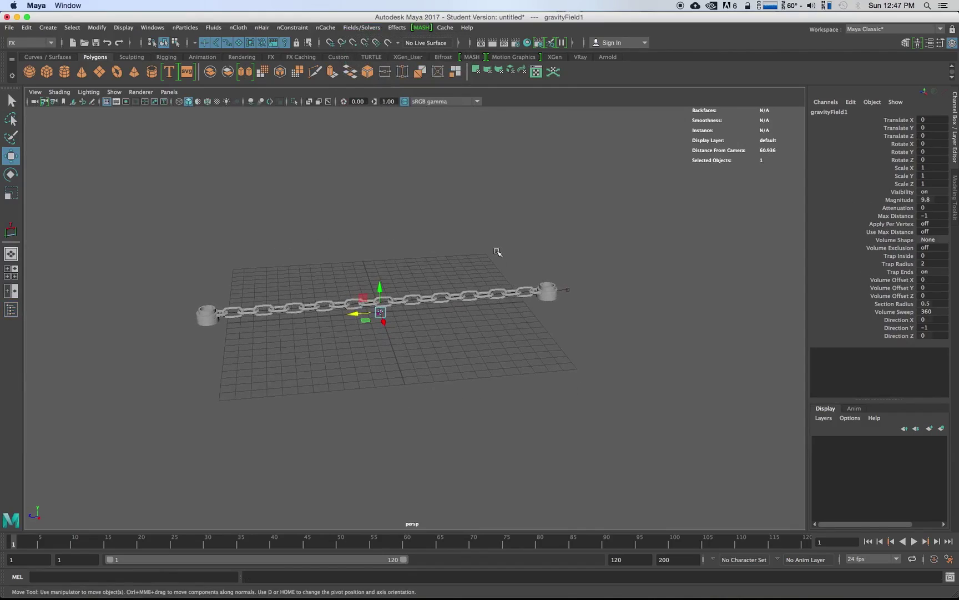
pyautogui.doubleClick(617, 559)
pyautogui.write('100')
pyautogui.press('Return')
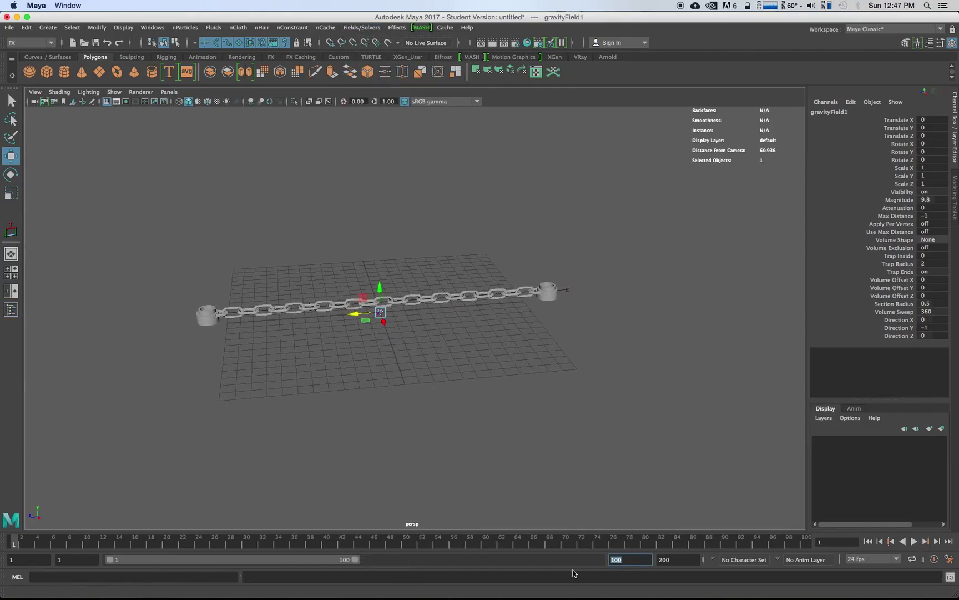
pyautogui.press('Return')
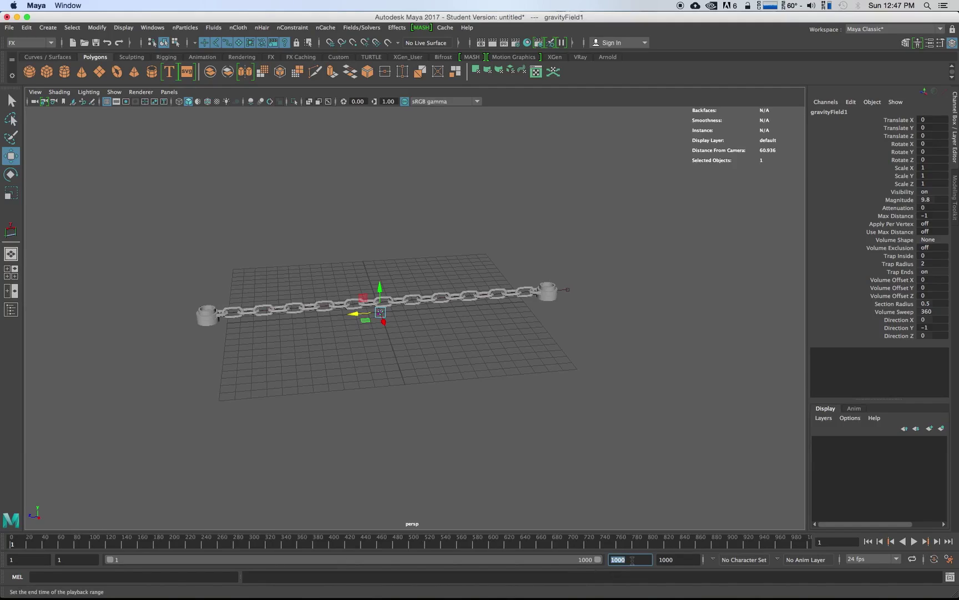
# Play the simulation to watch the chain swing from its nailed end, stop it, and return to frame 1
pyautogui.keyDown('alt'); pyautogui.moveTo(428, 360); pyautogui.dragTo(414, 367); pyautogui.keyUp('alt')
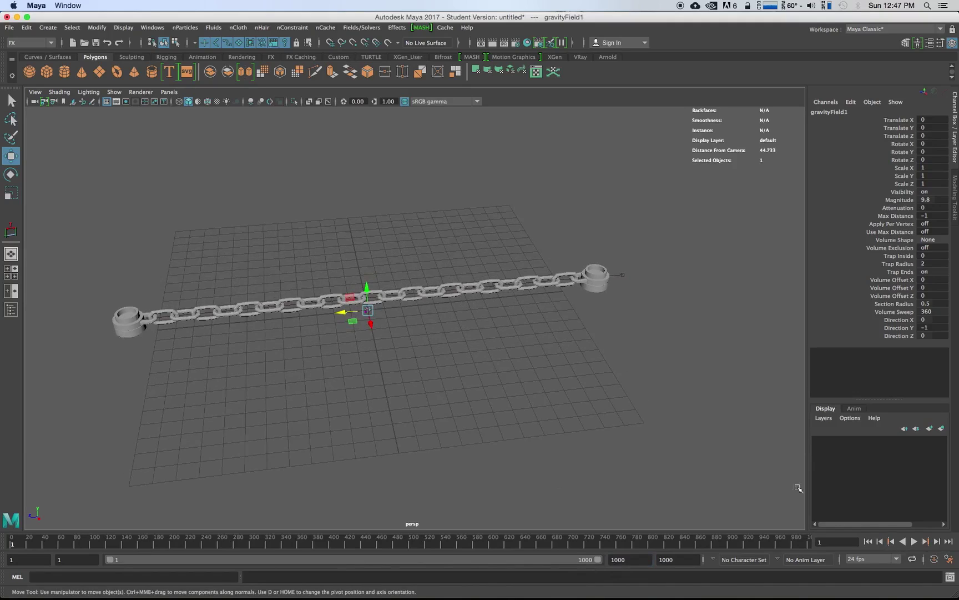
pyautogui.click(914, 541)
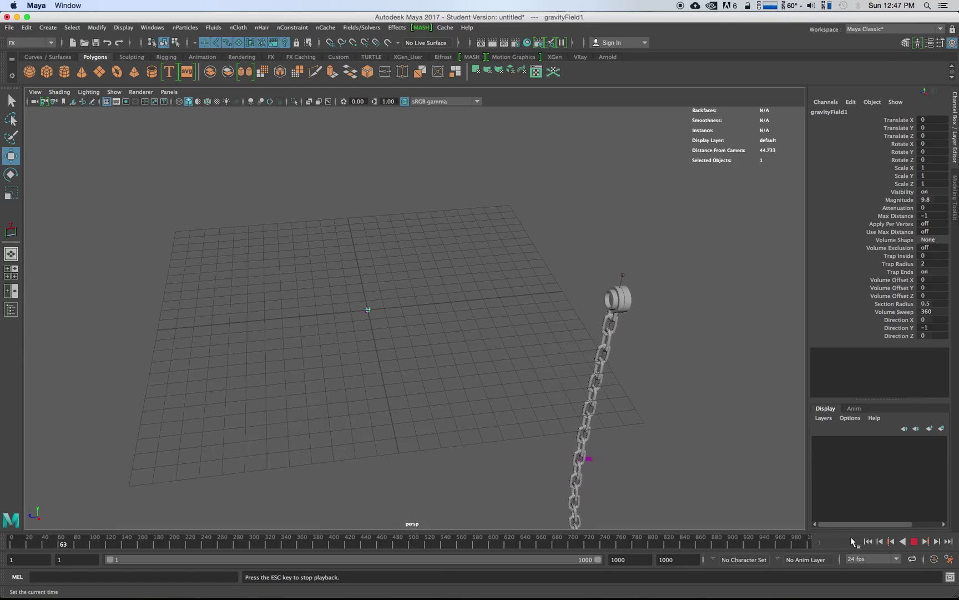
pyautogui.keyDown('alt'); pyautogui.moveTo(618, 407); pyautogui.dragTo(351, 310); pyautogui.keyUp('alt')
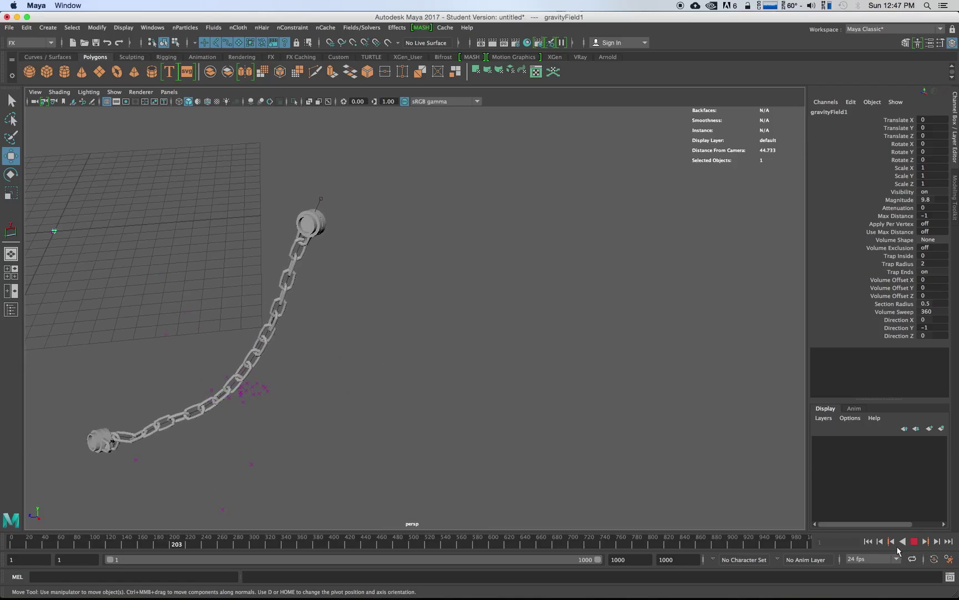
pyautogui.click(914, 541)
pyautogui.click(868, 541)
pyautogui.press('a')
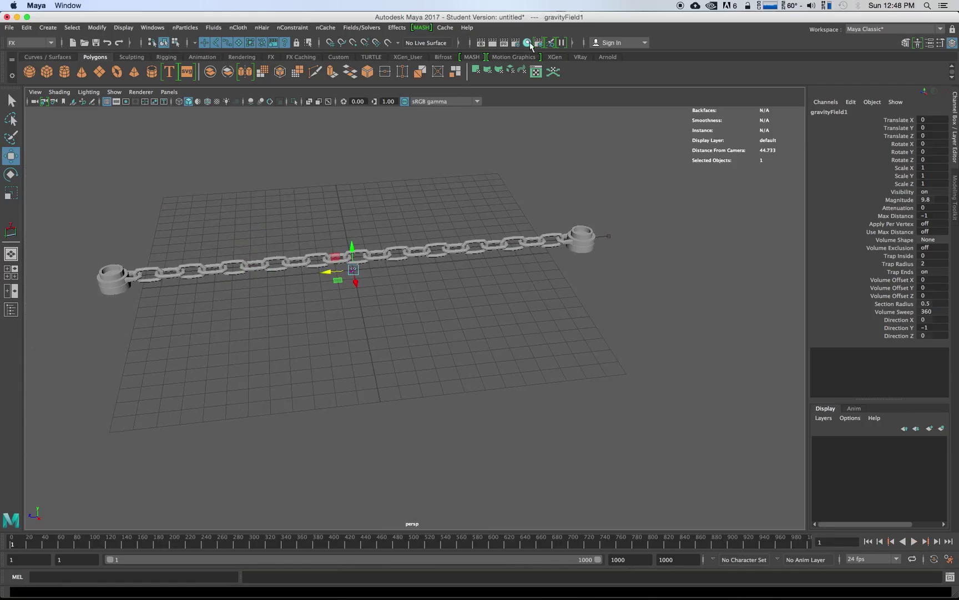
# Reopen the Outliner and show the attributes of rigidPinConstraint1 in the Attribute Editor
pyautogui.click(293, 27)
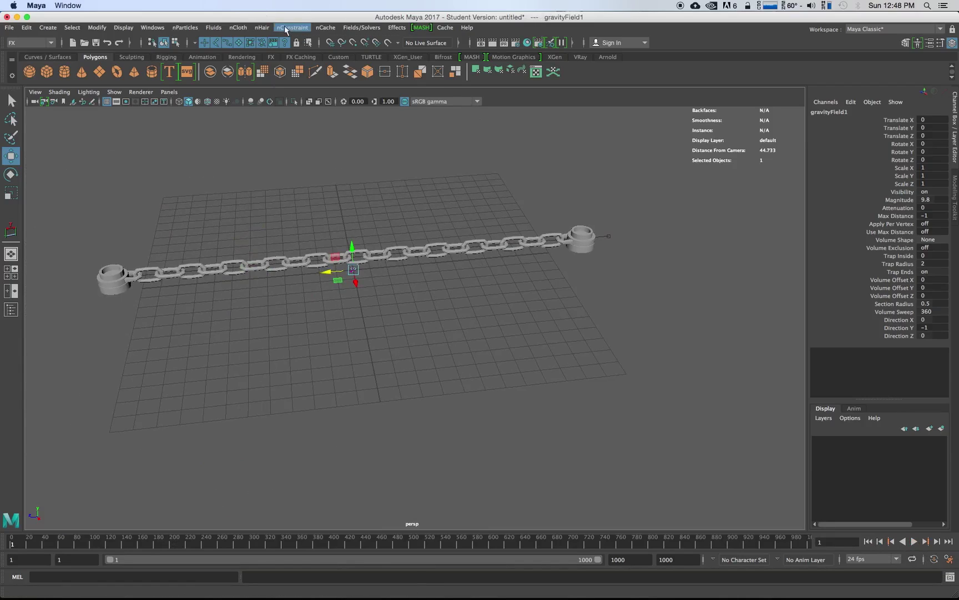
pyautogui.click(167, 136)
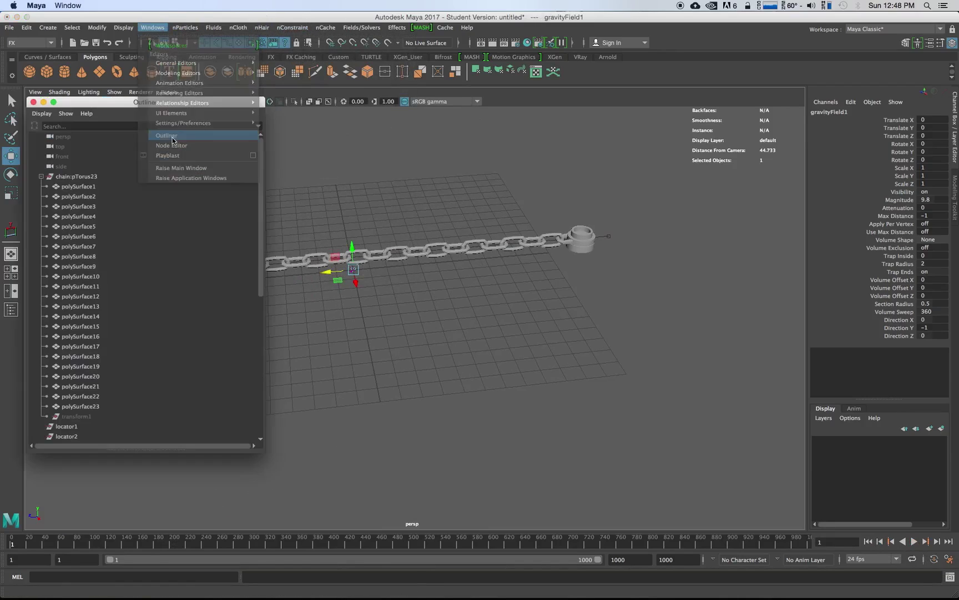
pyautogui.scroll(-10, 172, 266)
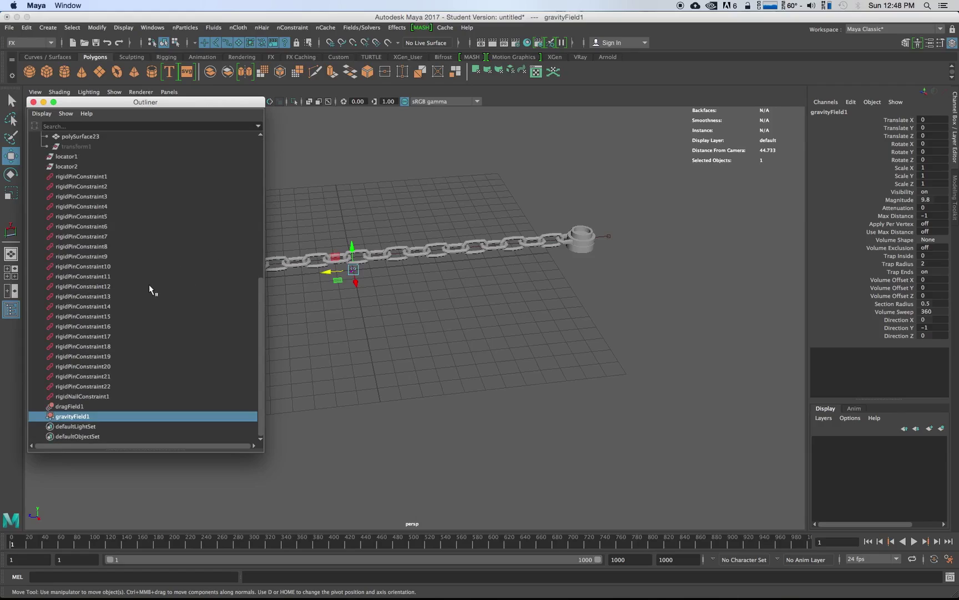
pyautogui.click(79, 407)
pyautogui.doubleClick(89, 178)
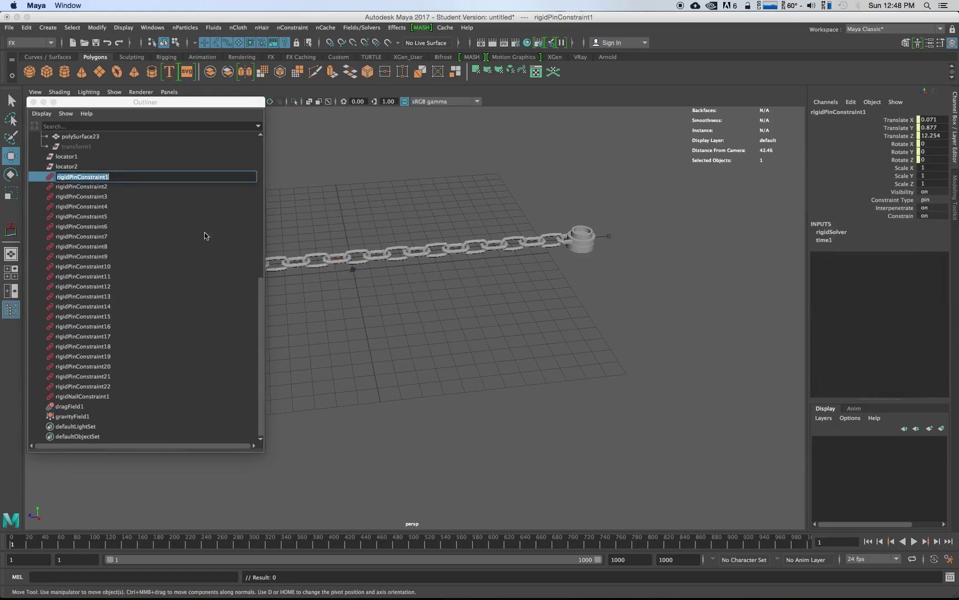
pyautogui.click(117, 217)
pyautogui.click(83, 177)
pyautogui.hotkey('ctrl', 'a')
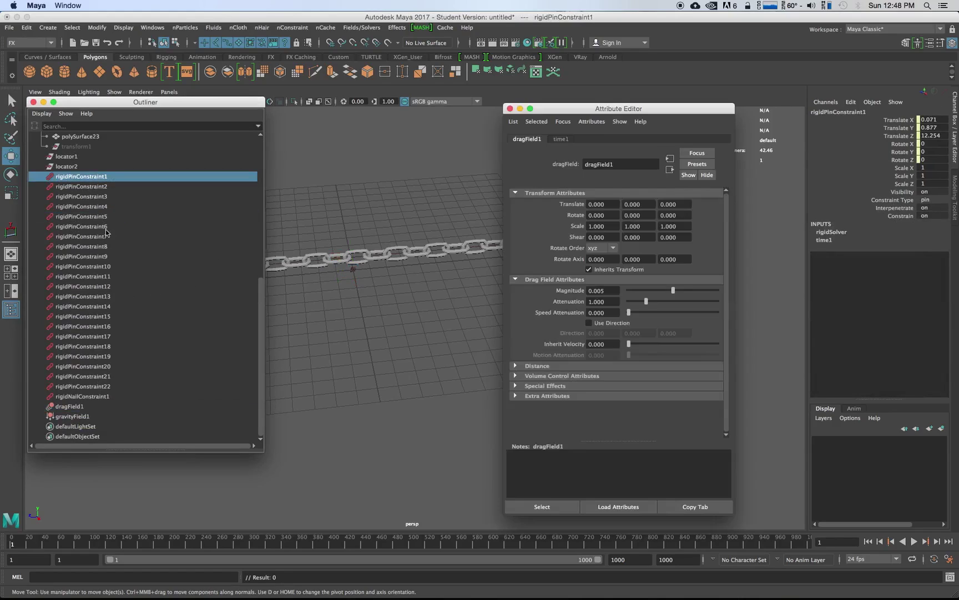
# Examine the rigid constraint attributes of rigidPinConstraint1 and the settings of its connected rigidSolver
pyautogui.moveTo(580, 109); pyautogui.dragTo(398, 85)
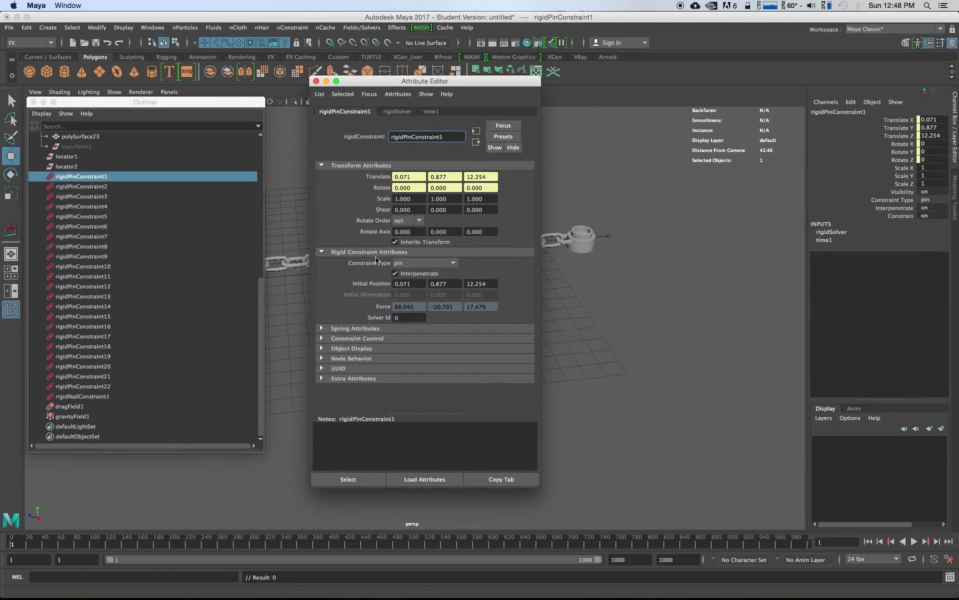
pyautogui.click(397, 113)
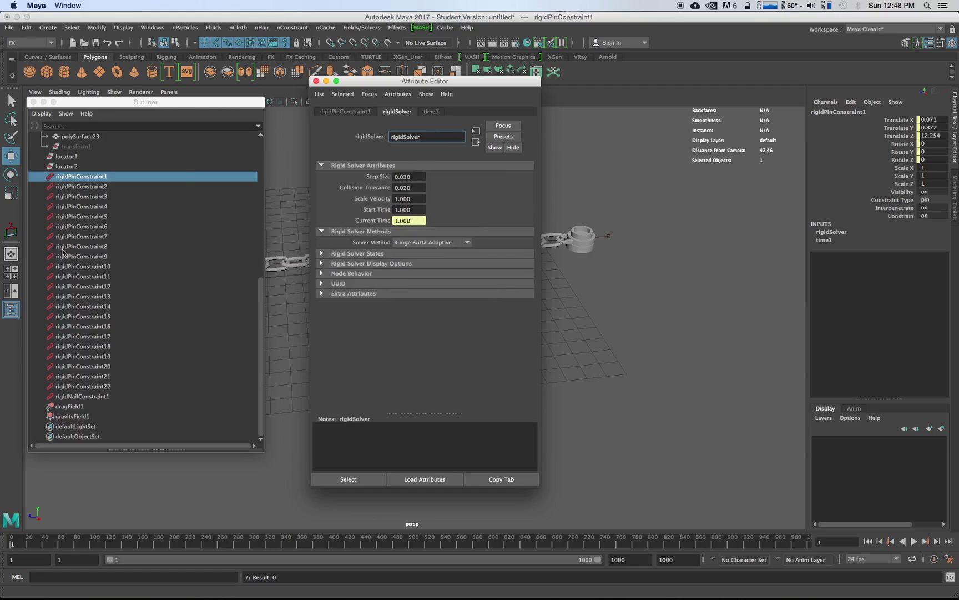
pyautogui.moveTo(396, 84); pyautogui.dragTo(439, 90)
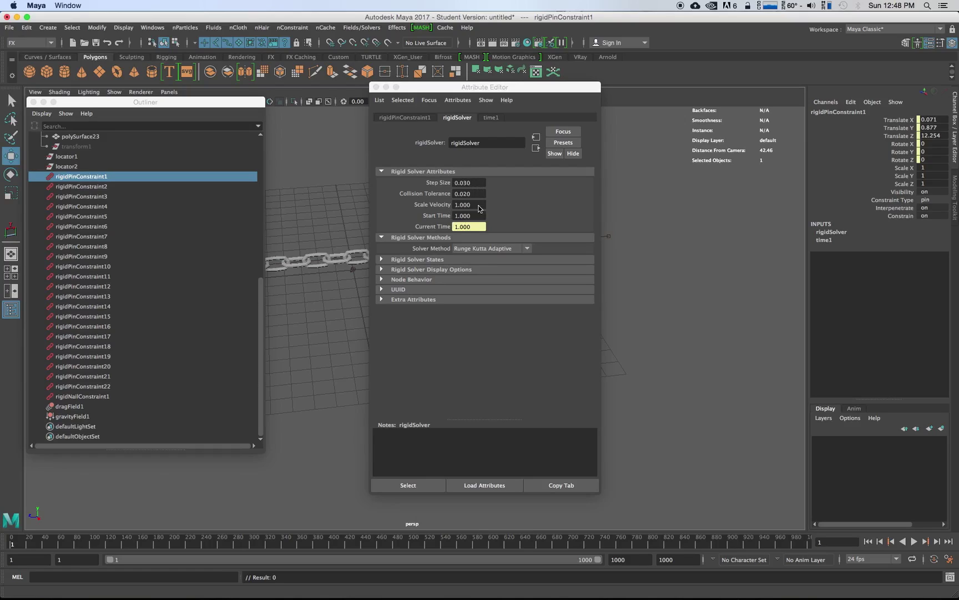
pyautogui.click(424, 119)
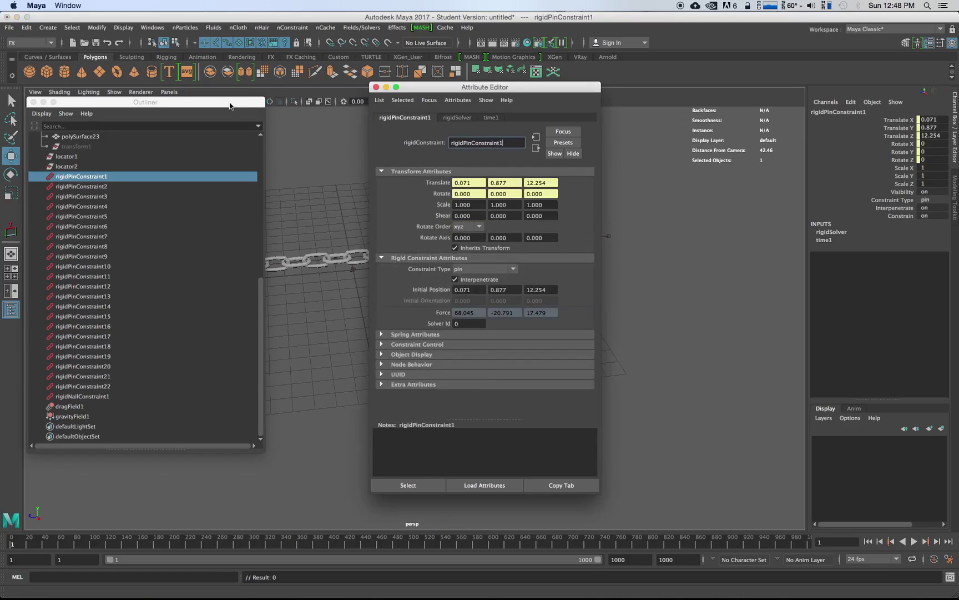
# Turn off Interpenetrate for rigidPinConstraint2, and close the Attribute Editor and the Outliner
pyautogui.click(74, 407)
pyautogui.scroll(2, 98, 241)
pyautogui.scroll(-1, 99, 241)
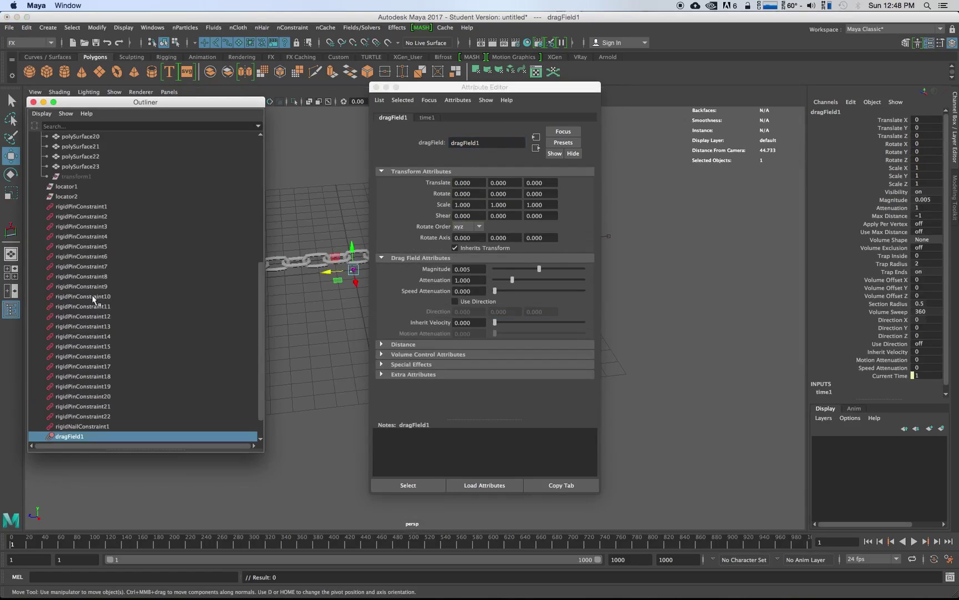
pyautogui.click(93, 217)
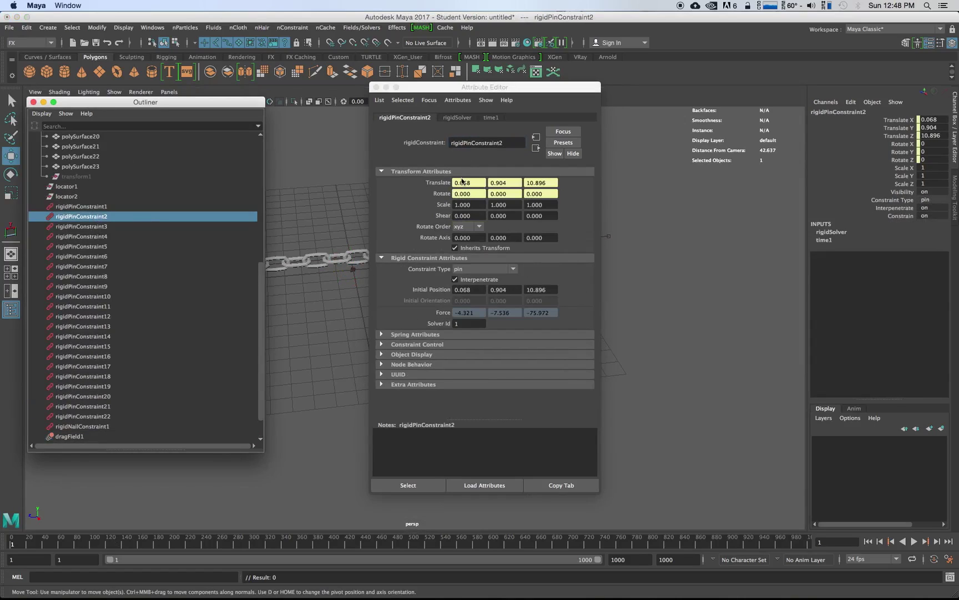
pyautogui.click(455, 280)
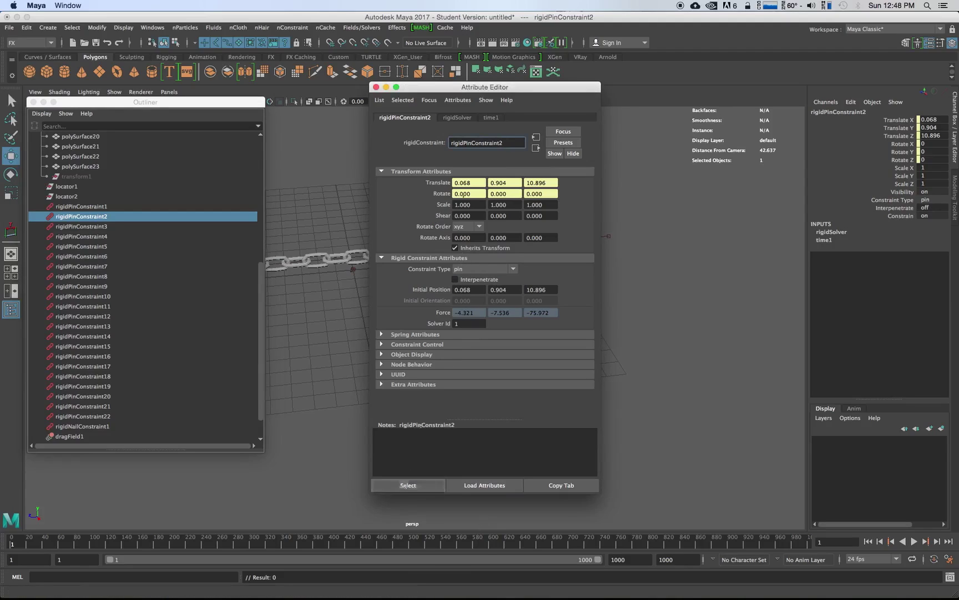
pyautogui.click(376, 87)
pyautogui.click(34, 102)
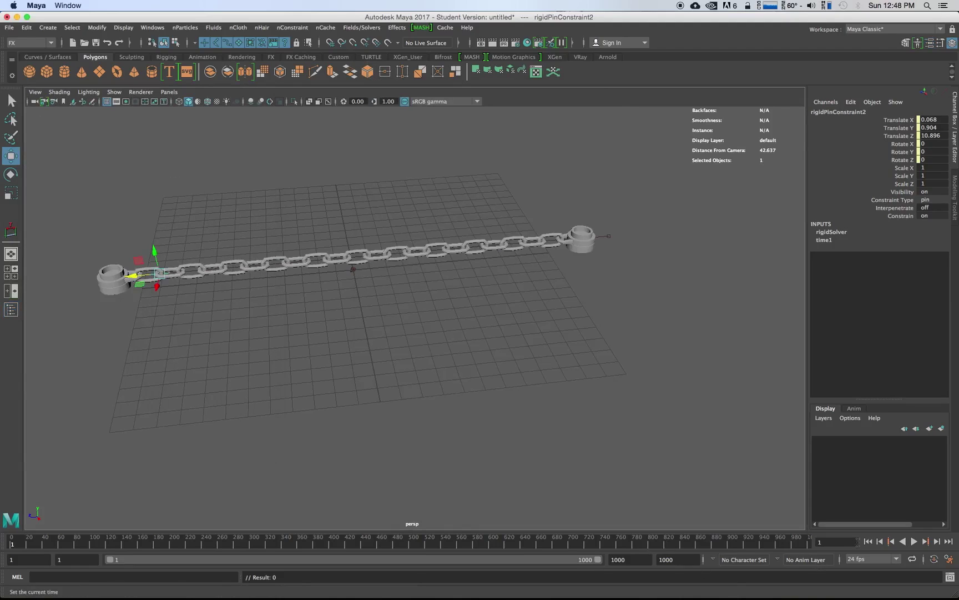
# Play the simulation to check the chain's motion with the changed pin constraint, and stop it around frame 192
pyautogui.click(915, 541)
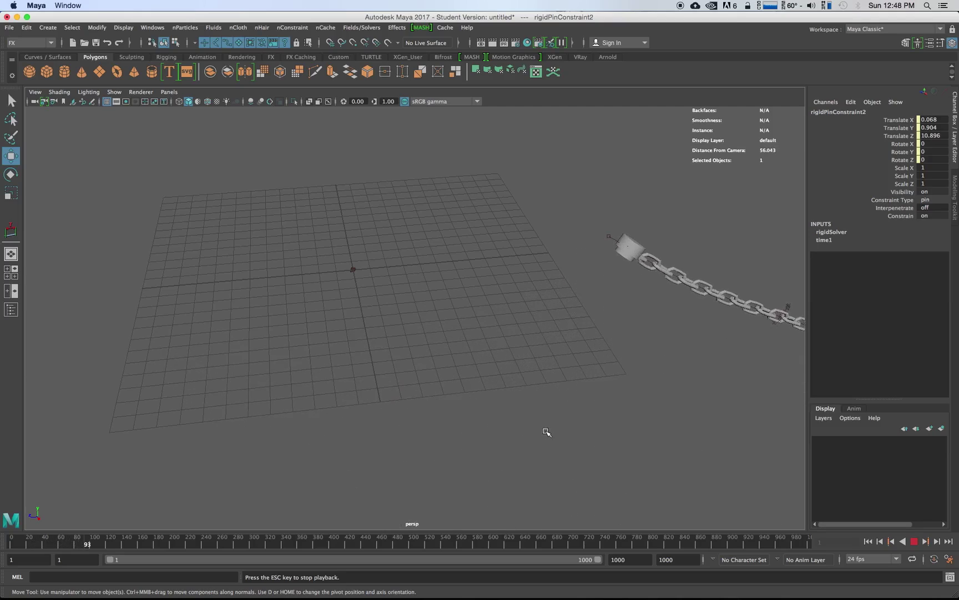
pyautogui.scroll(-2, 547, 432)
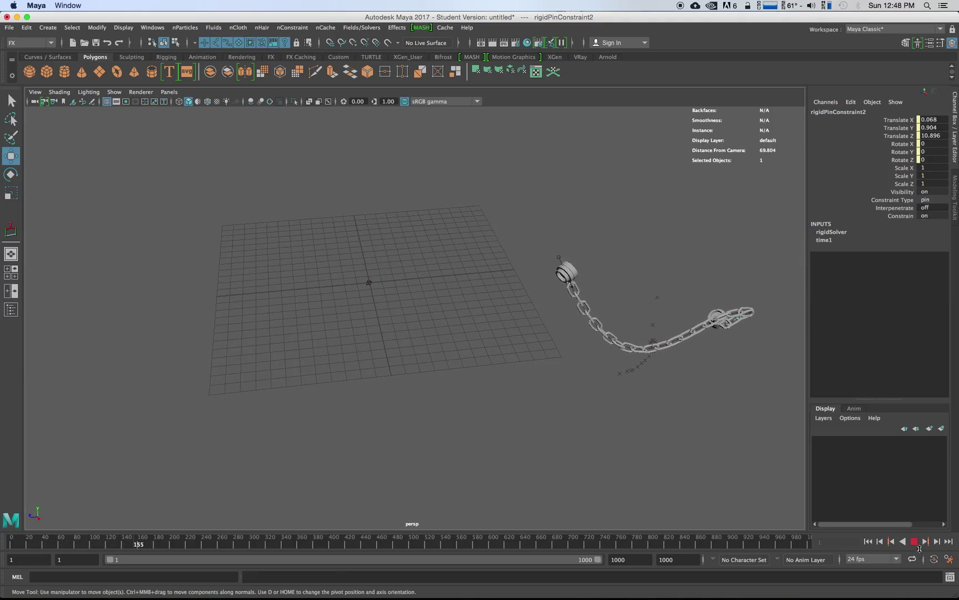
pyautogui.click(914, 541)
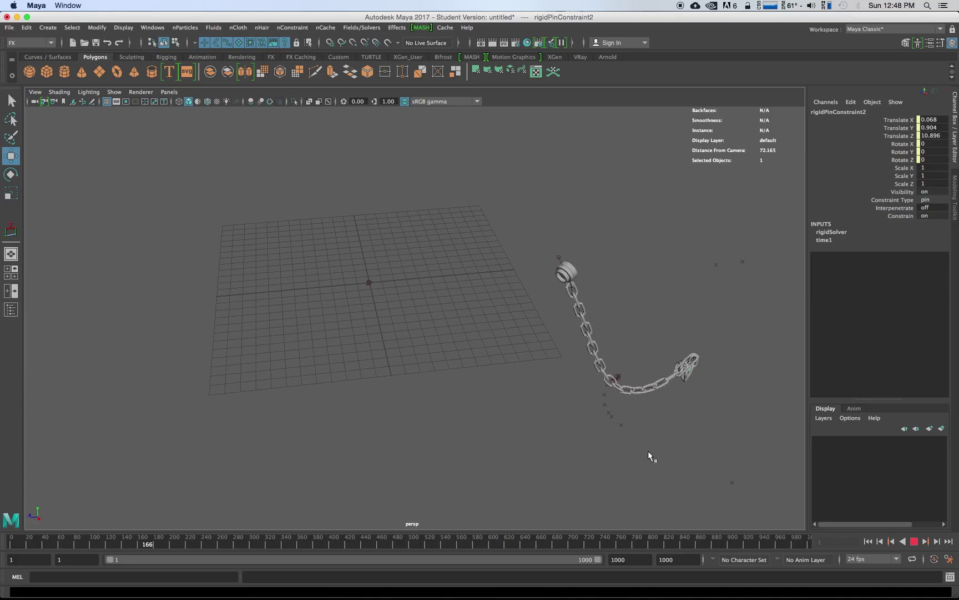
pyautogui.moveTo(648, 452); pyautogui.dragTo(638, 356)
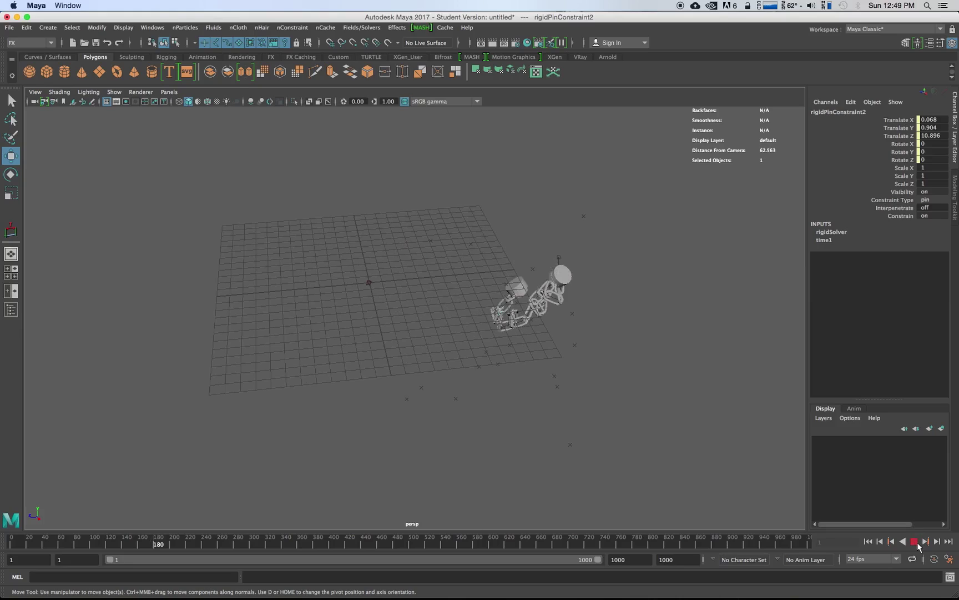
pyautogui.click(663, 369)
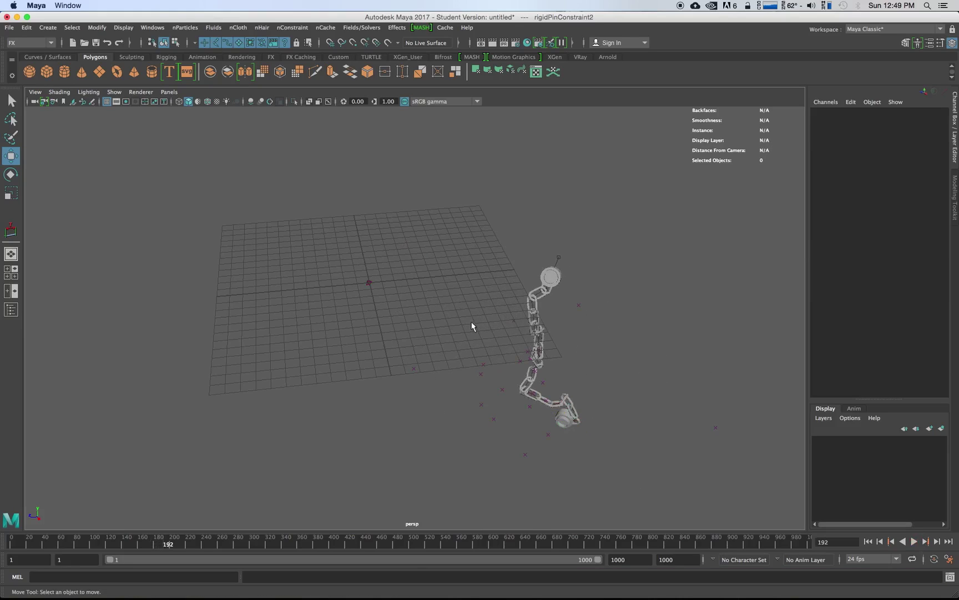
# Reopen the Outliner, select dragField1, and open its attributes in the Attribute Editor
pyautogui.click(123, 27)
pyautogui.moveTo(153, 28)
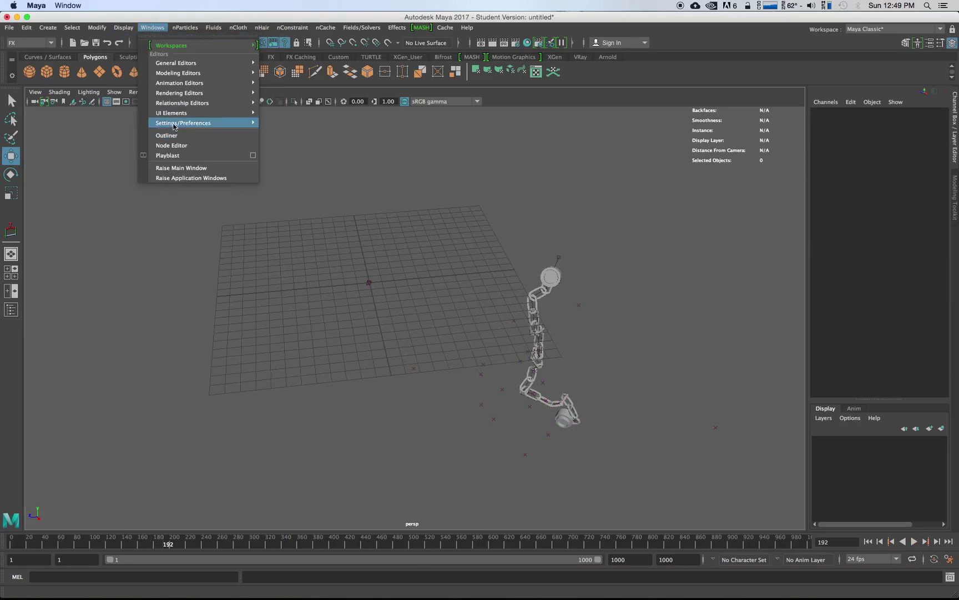
pyautogui.click(167, 135)
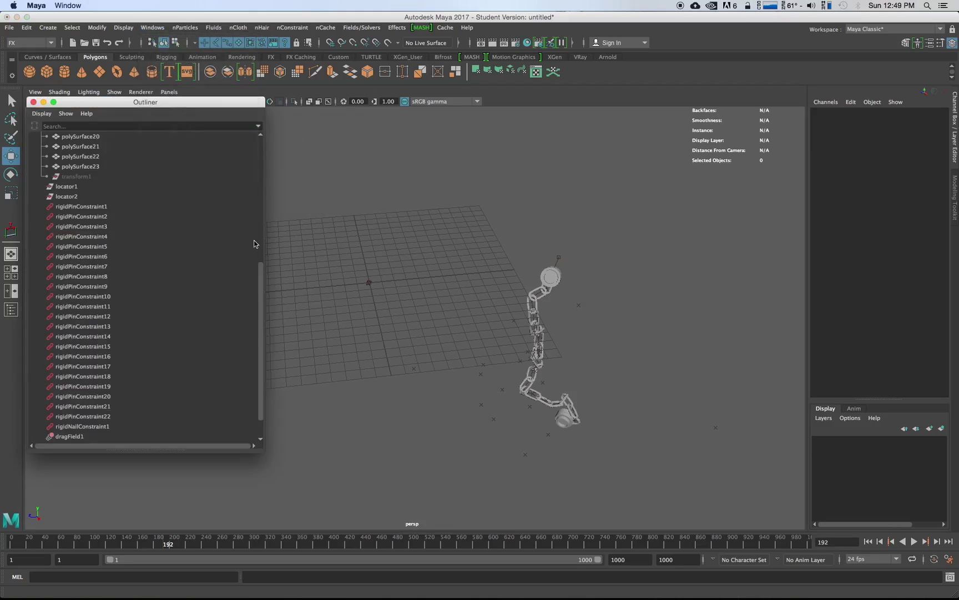
pyautogui.scroll(5, 80, 192)
pyautogui.scroll(-5, 105, 238)
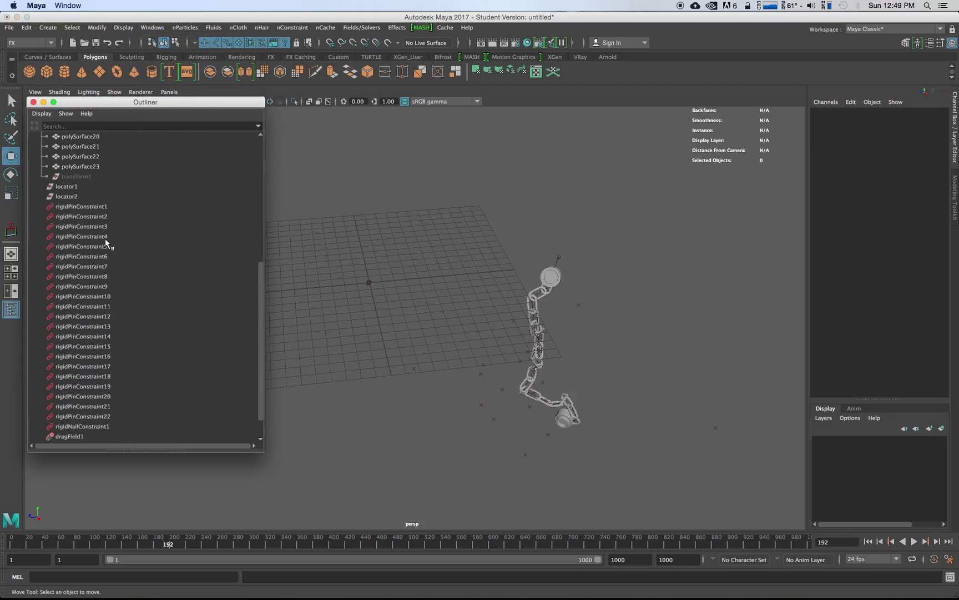
pyautogui.doubleClick(72, 408)
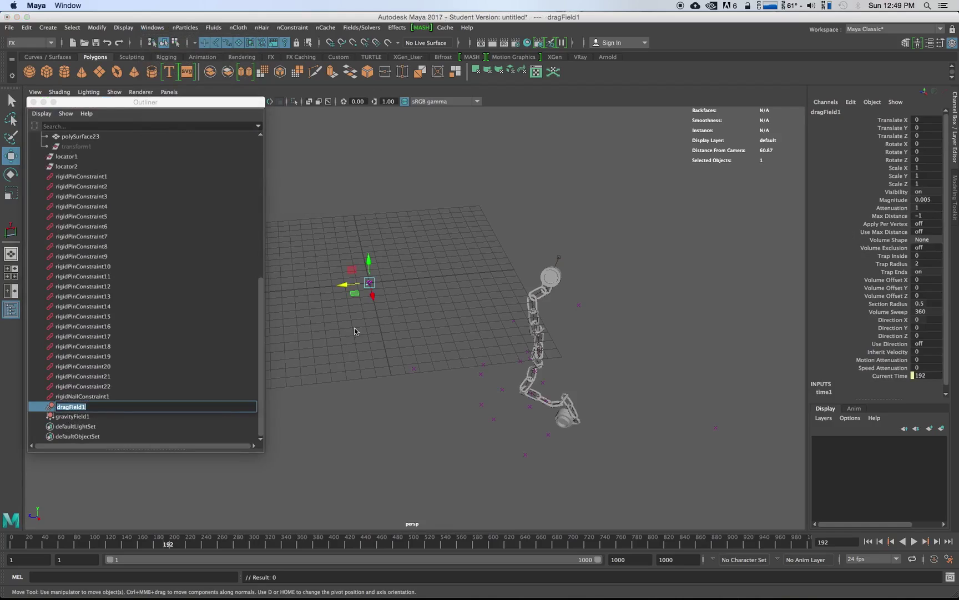
pyautogui.click(102, 426)
pyautogui.click(72, 406)
pyautogui.hotkey('ctrl', 'a')
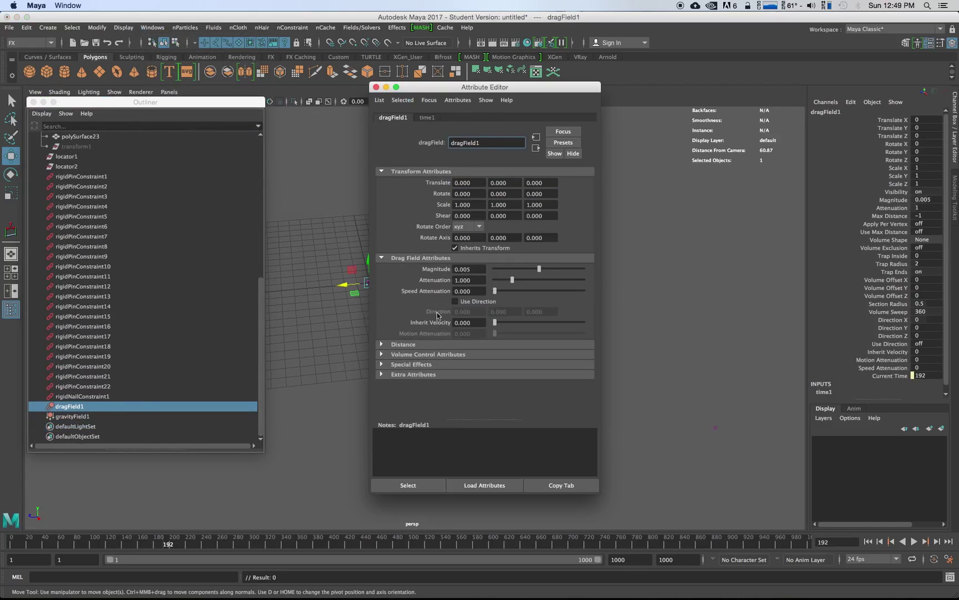
# Examine the attributes of gravityField1 and dragField1, including the drag field's distance and volume control settings
pyautogui.click(392, 346)
pyautogui.click(393, 345)
pyautogui.doubleClick(72, 416)
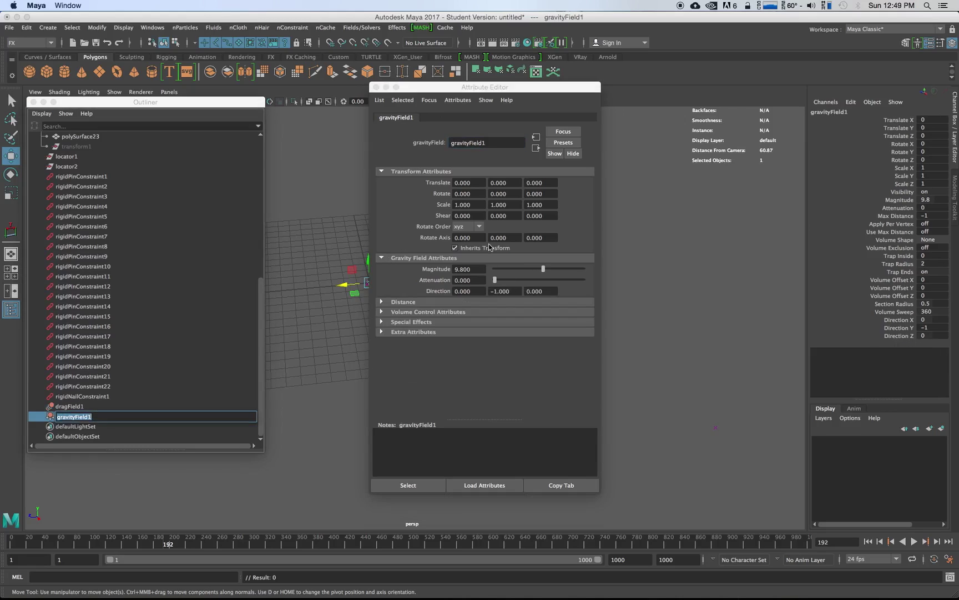
pyautogui.click(91, 406)
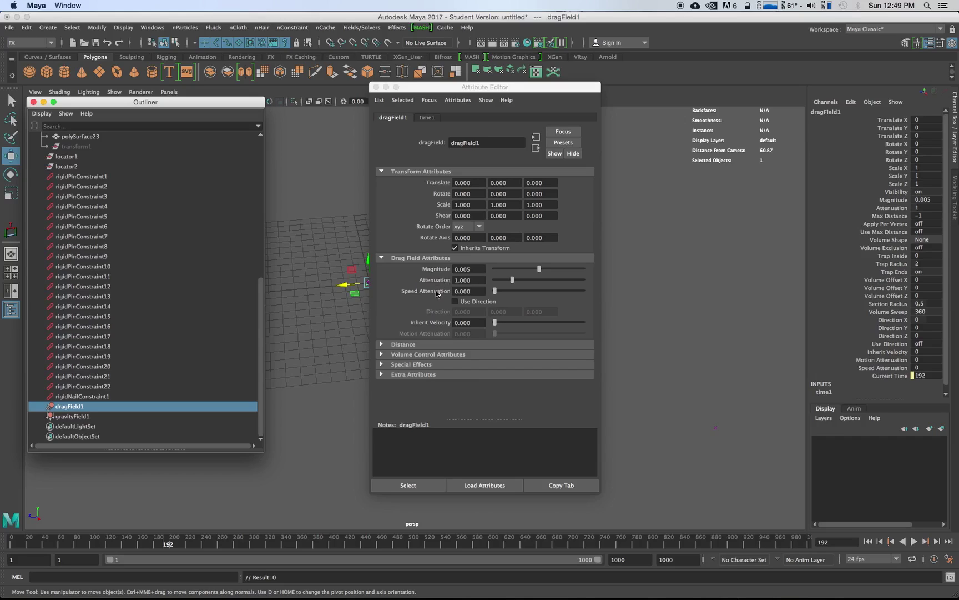
pyautogui.click(387, 354)
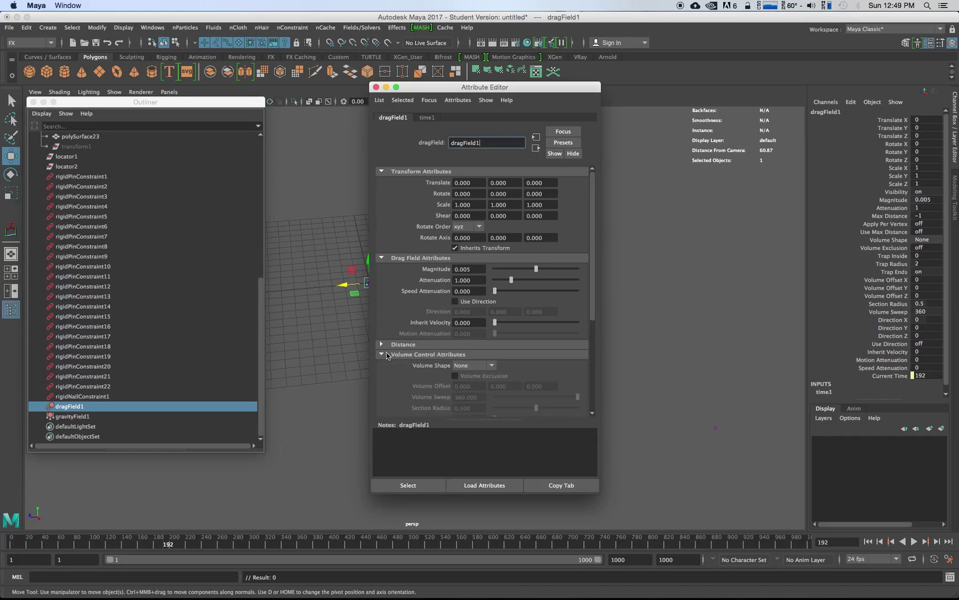
pyautogui.scroll(-4, 471, 387)
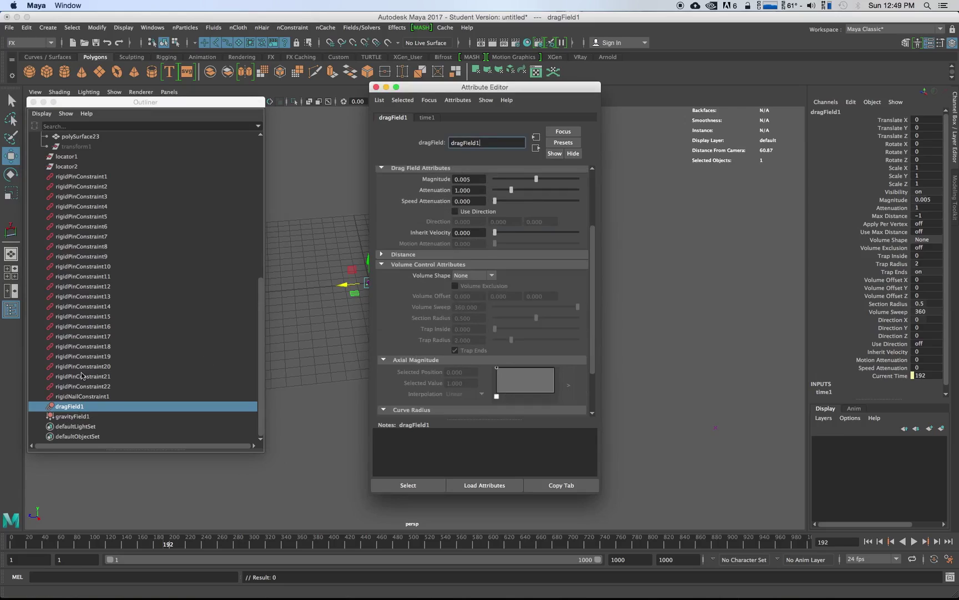
# Examine the rigidSolver settings and states through rigidPinConstraint1, close the Attribute Editor, and return the timeline to the first frame
pyautogui.click(83, 177)
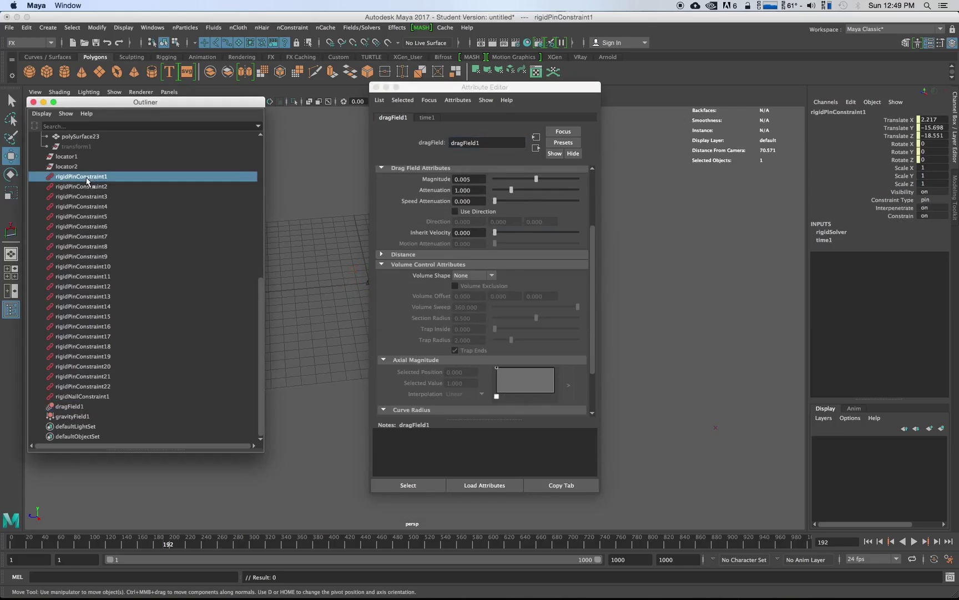
pyautogui.click(450, 118)
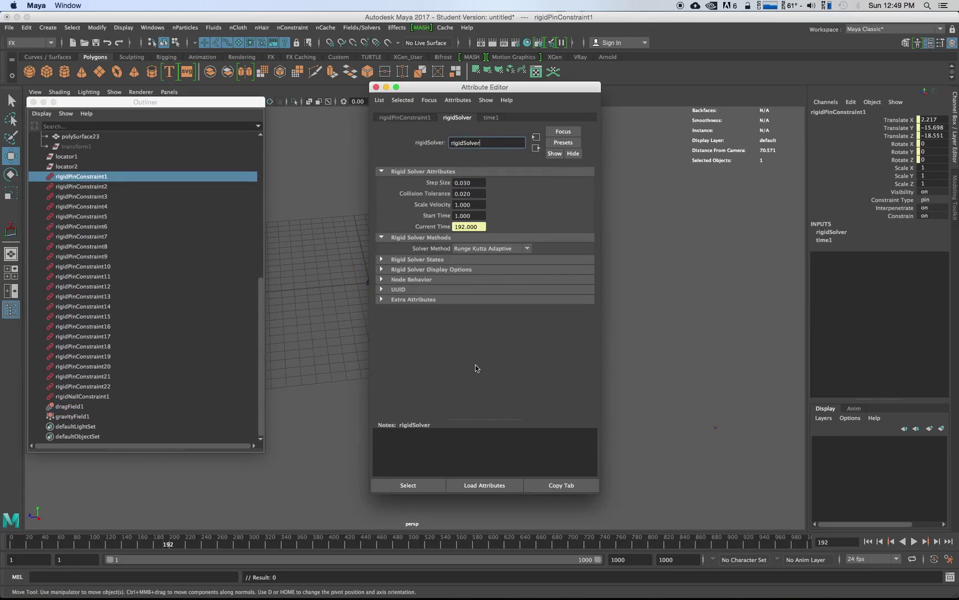
pyautogui.click(385, 259)
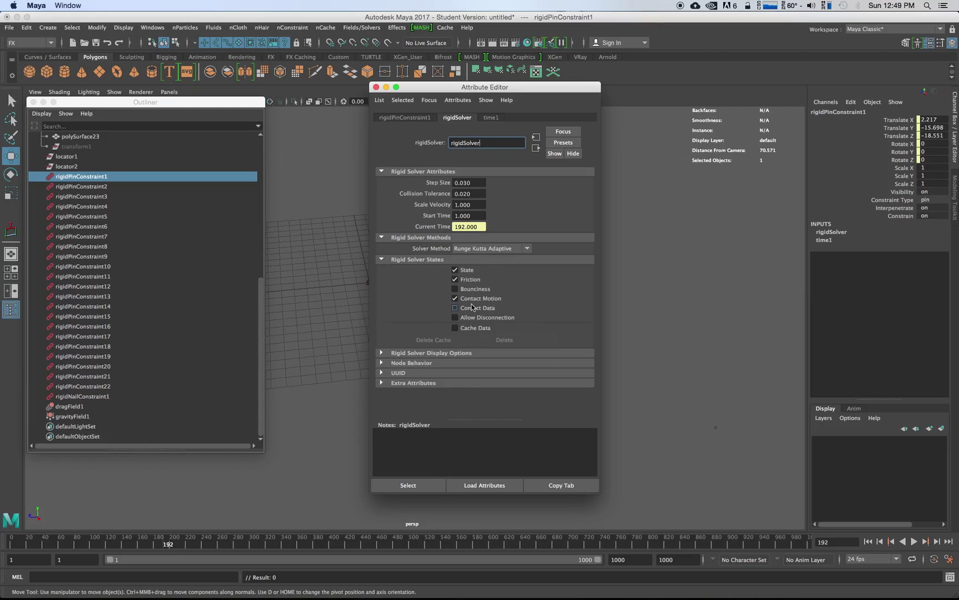
pyautogui.click(376, 88)
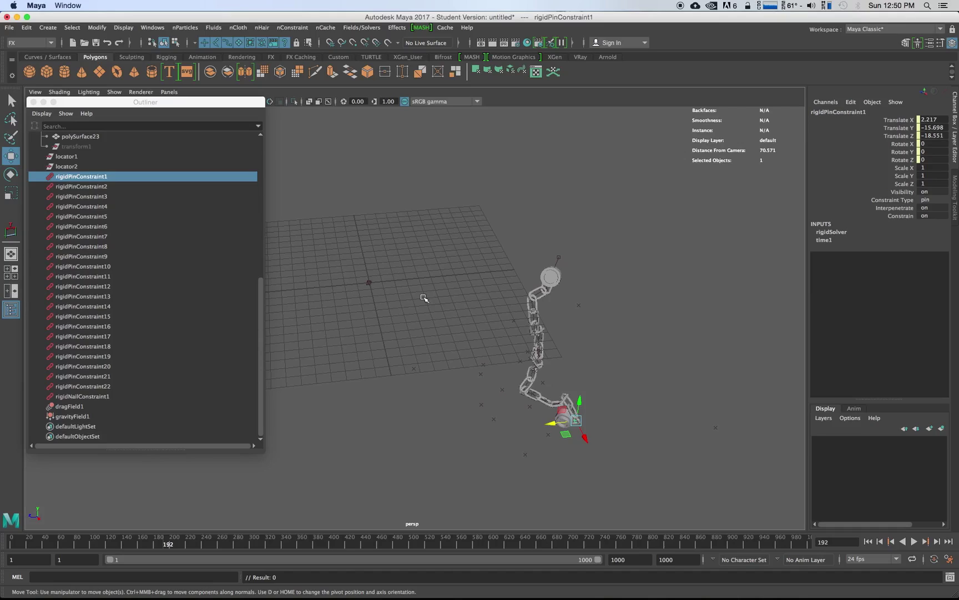
pyautogui.click(868, 541)
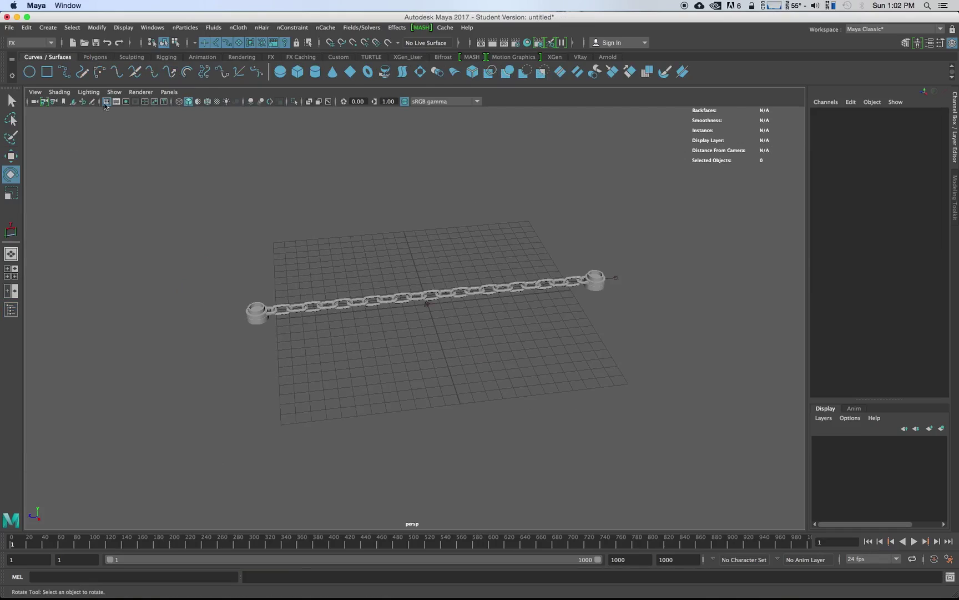
# Create a NURBS circle at the origin and scale it uniformly to about 5.3
pyautogui.click(30, 74)
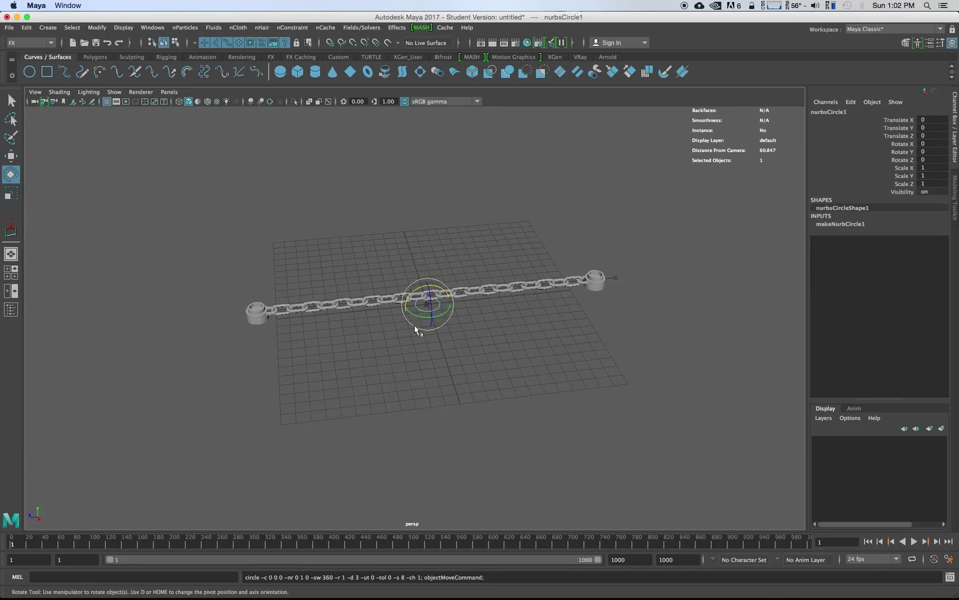
pyautogui.press('r')
pyautogui.moveTo(433, 317); pyautogui.dragTo(517, 363)
pyautogui.press('e')
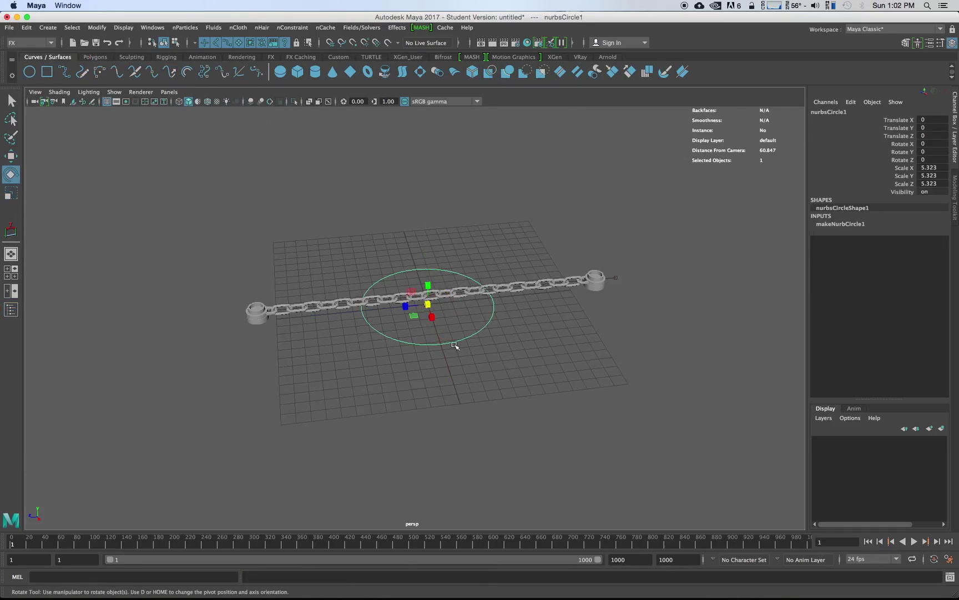
# Set the circle's Rotate X to 90 and move it to the chain's nailed end, at about -14.4 in Translate Z
pyautogui.moveTo(428, 292); pyautogui.dragTo(433, 366)
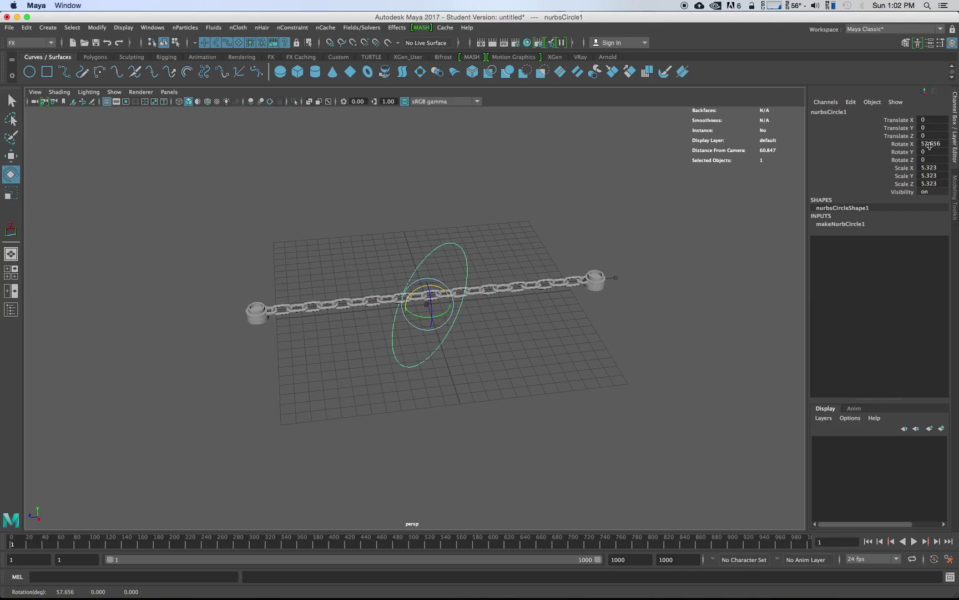
pyautogui.click(930, 143)
pyautogui.write('90')
pyautogui.press('Return')
pyautogui.press('w')
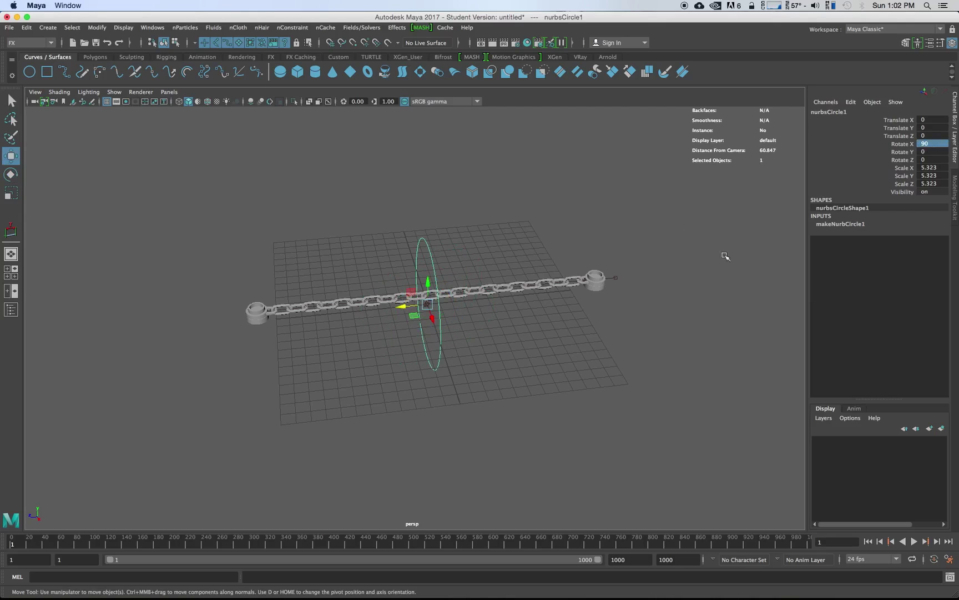
pyautogui.scroll(3, 501, 298)
pyautogui.keyDown('alt'); pyautogui.moveTo(502, 297); pyautogui.dragTo(644, 265); pyautogui.keyUp('alt')
# In the front view, scale the circle down to about 3.5 and center it on the end connector at about X 0.07, Y 0.76
pyautogui.press('space')
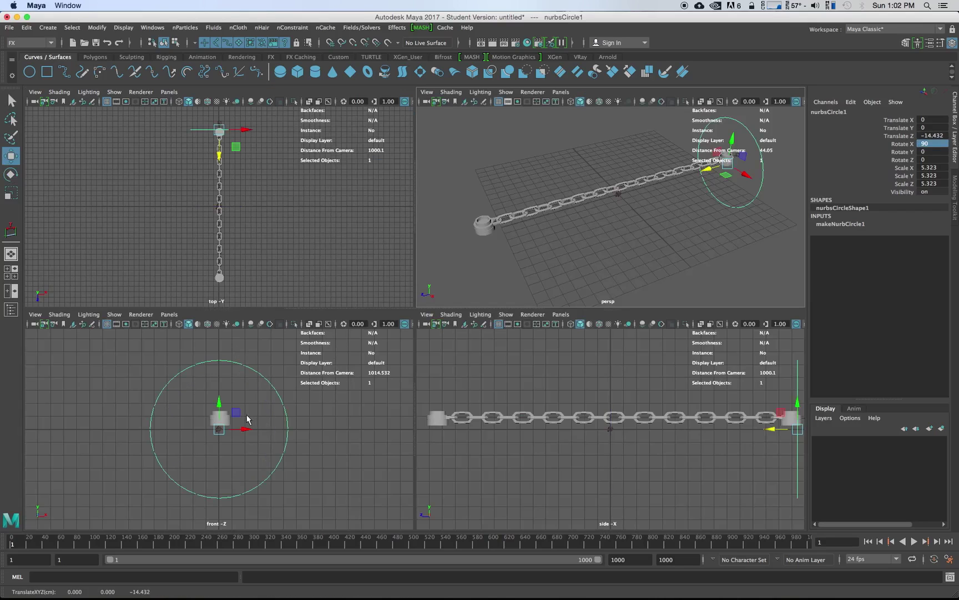
pyautogui.press('space')
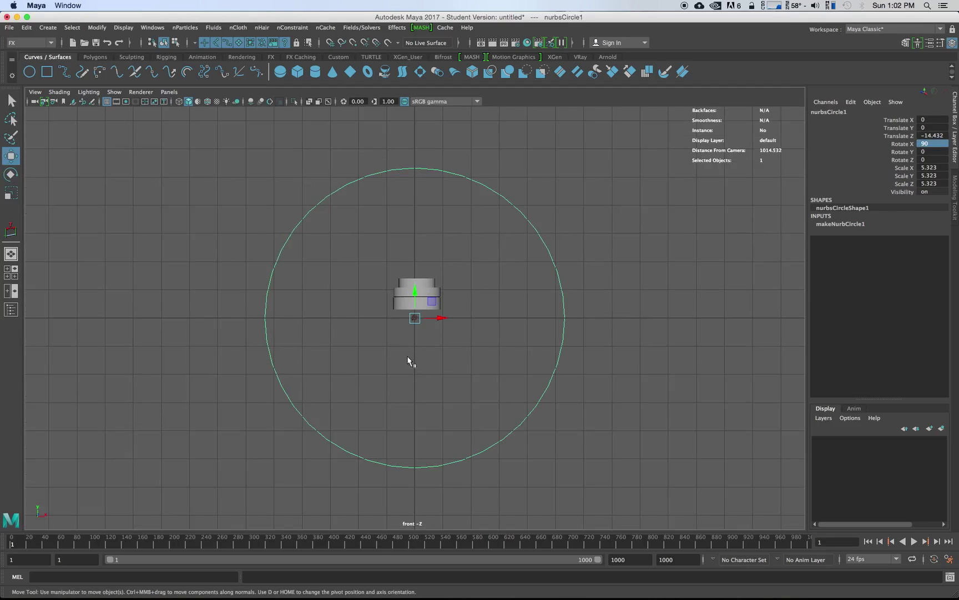
pyautogui.press('r')
pyautogui.moveTo(407, 360); pyautogui.dragTo(357, 329, button='middle')
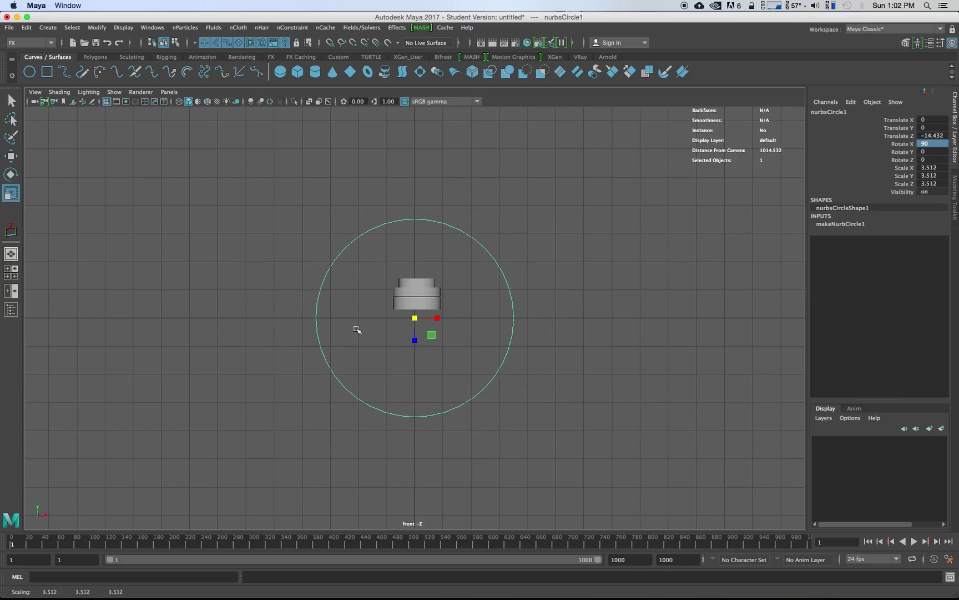
pyautogui.press('w')
pyautogui.moveTo(416, 291); pyautogui.dragTo(441, 299)
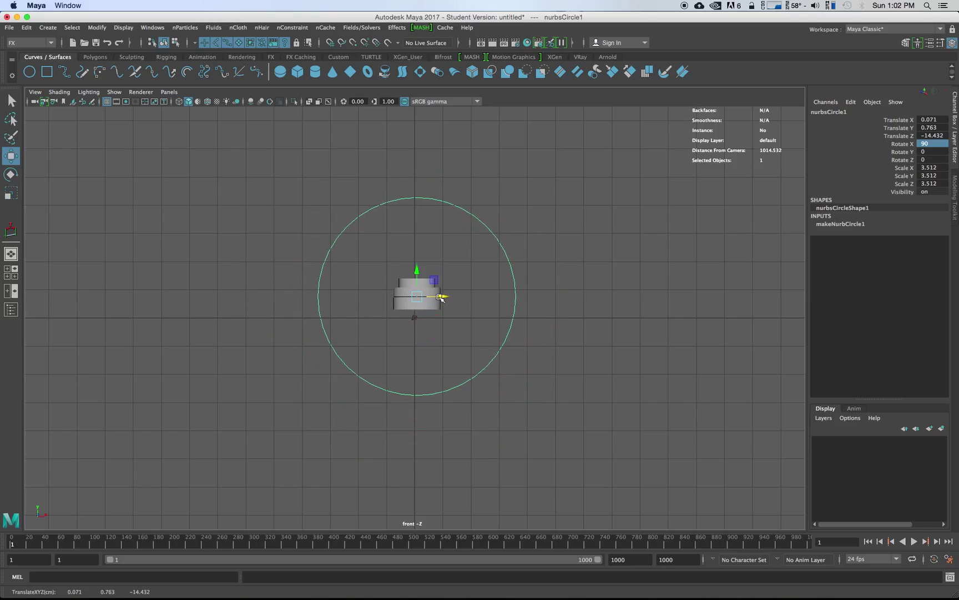
# In the perspective view, shift the circle along Z to about -13.98 so it lines up with the end connector
pyautogui.press('space')
pyautogui.press('space')
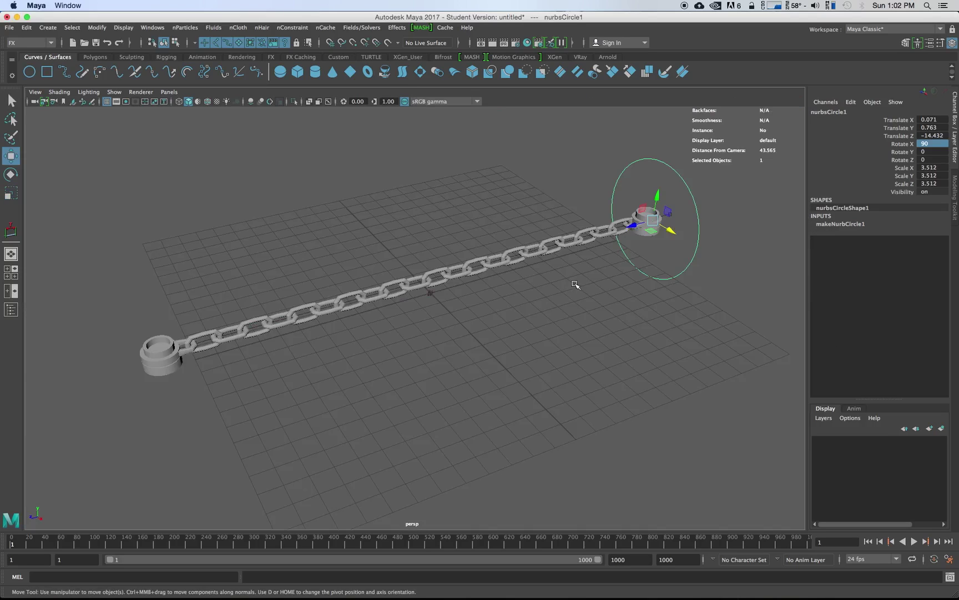
pyautogui.keyDown('alt'); pyautogui.moveTo(575, 285); pyautogui.dragTo(507, 343); pyautogui.keyUp('alt')
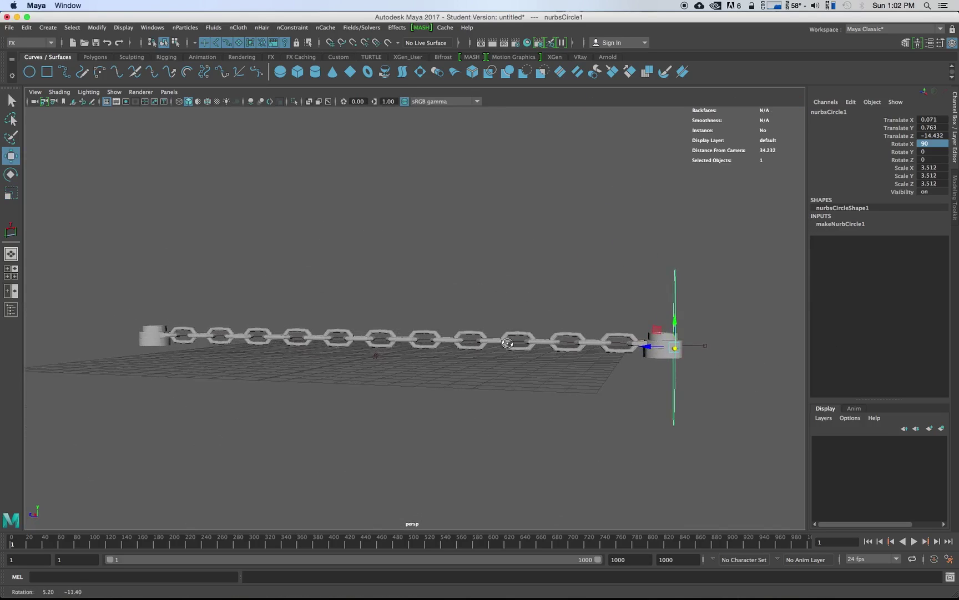
pyautogui.moveTo(644, 347); pyautogui.dragTo(637, 344)
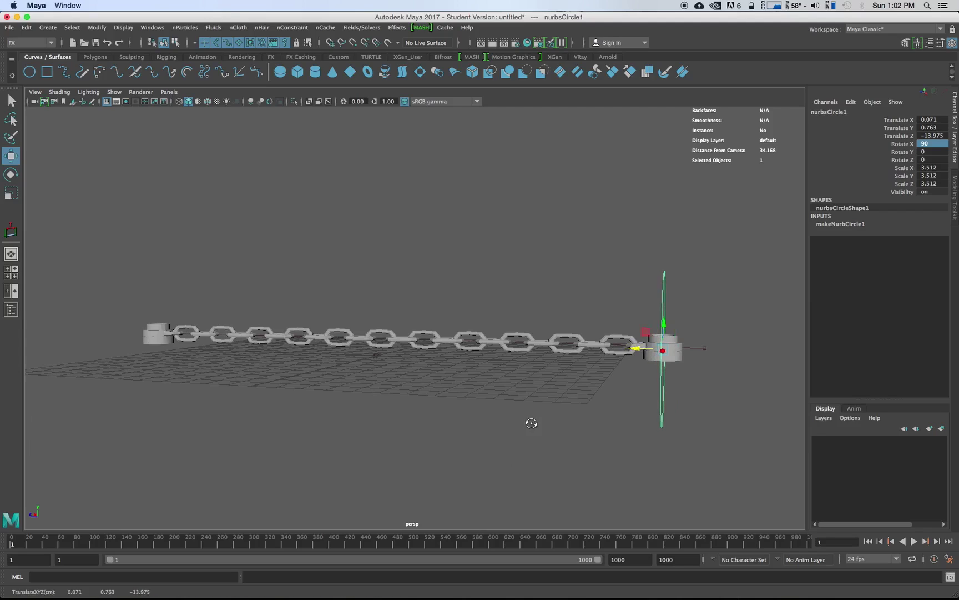
pyautogui.keyDown('alt'); pyautogui.moveTo(531, 423); pyautogui.dragTo(606, 315); pyautogui.keyUp('alt')
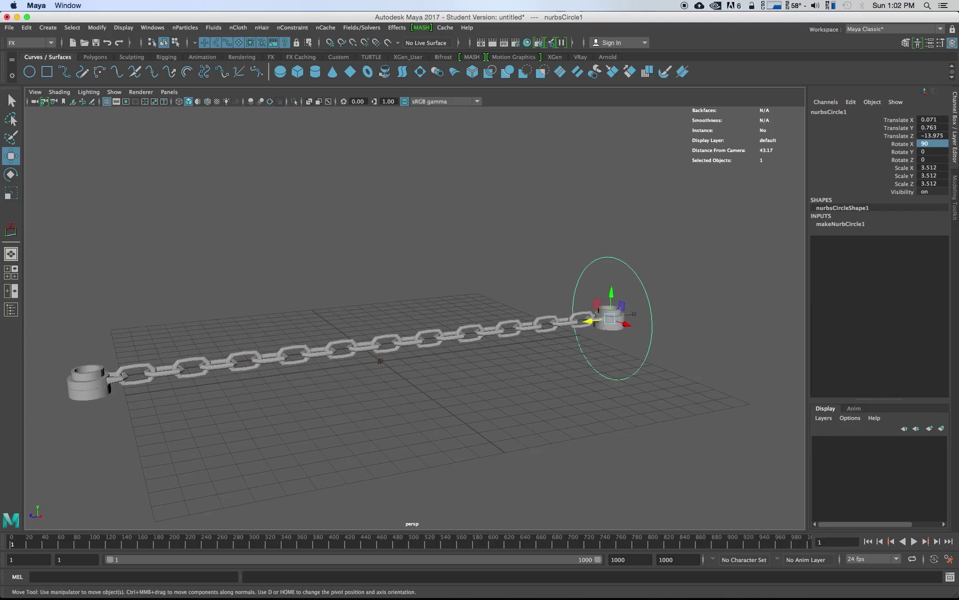
# Freeze the circle's transformations and center its pivot
pyautogui.click(121, 28)
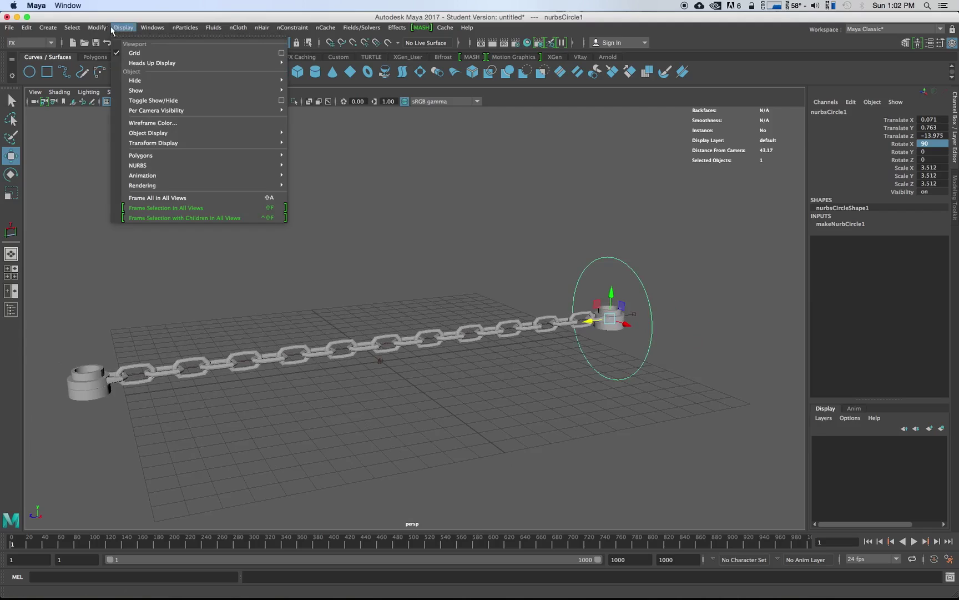
pyautogui.moveTo(97, 27)
pyautogui.click(135, 73)
pyautogui.click(97, 27)
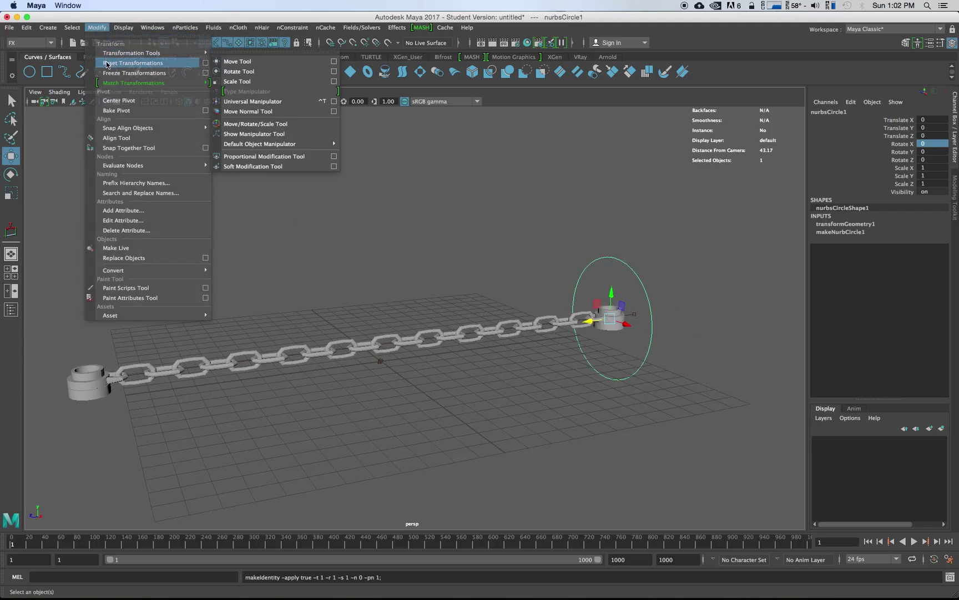
pyautogui.click(135, 73)
pyautogui.click(97, 28)
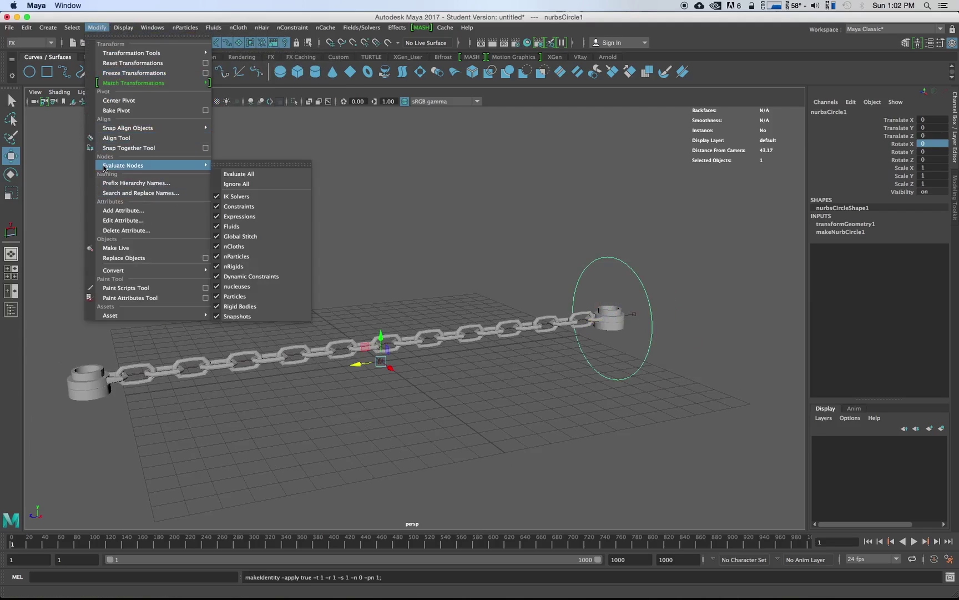
pyautogui.click(121, 100)
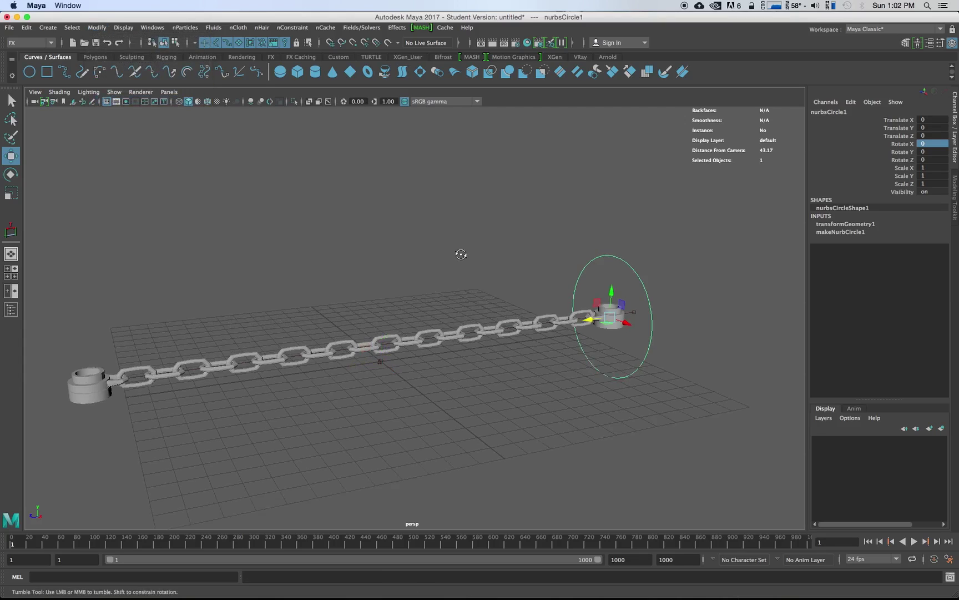
# Hide dynamic constraints in the perspective viewport
pyautogui.scroll(1, 463, 258)
pyautogui.scroll(2, 511, 257)
pyautogui.scroll(-3, 518, 257)
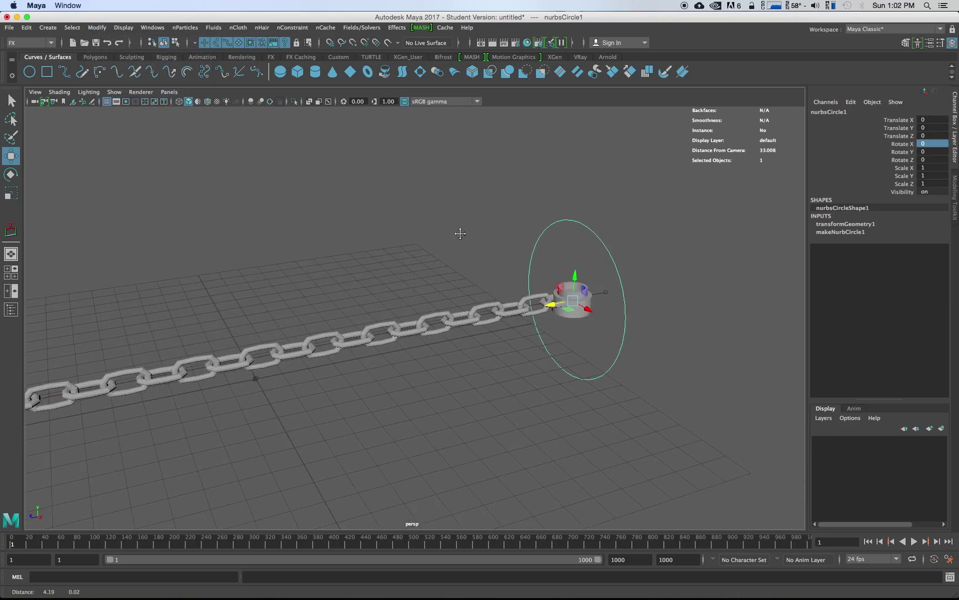
pyautogui.scroll(-2, 439, 240)
pyautogui.scroll(3, 472, 243)
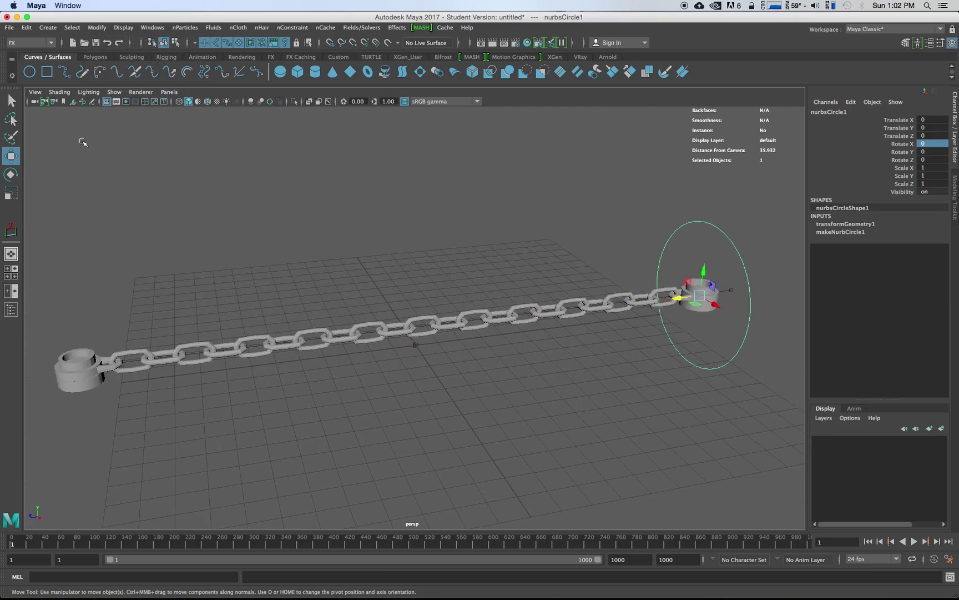
pyautogui.click(114, 91)
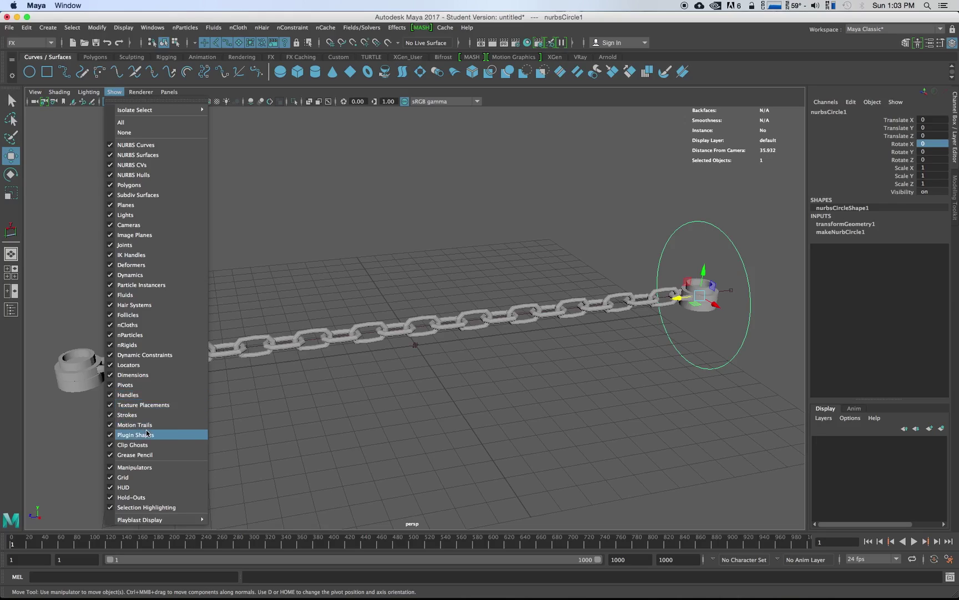
pyautogui.click(145, 354)
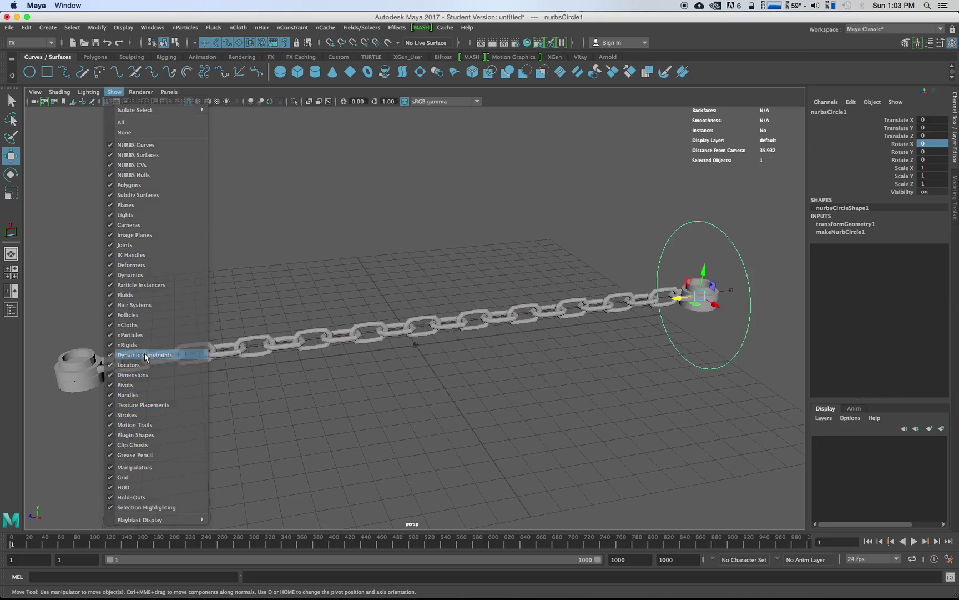
pyautogui.keyDown('alt'); pyautogui.moveTo(429, 365); pyautogui.dragTo(280, 397); pyautogui.keyUp('alt')
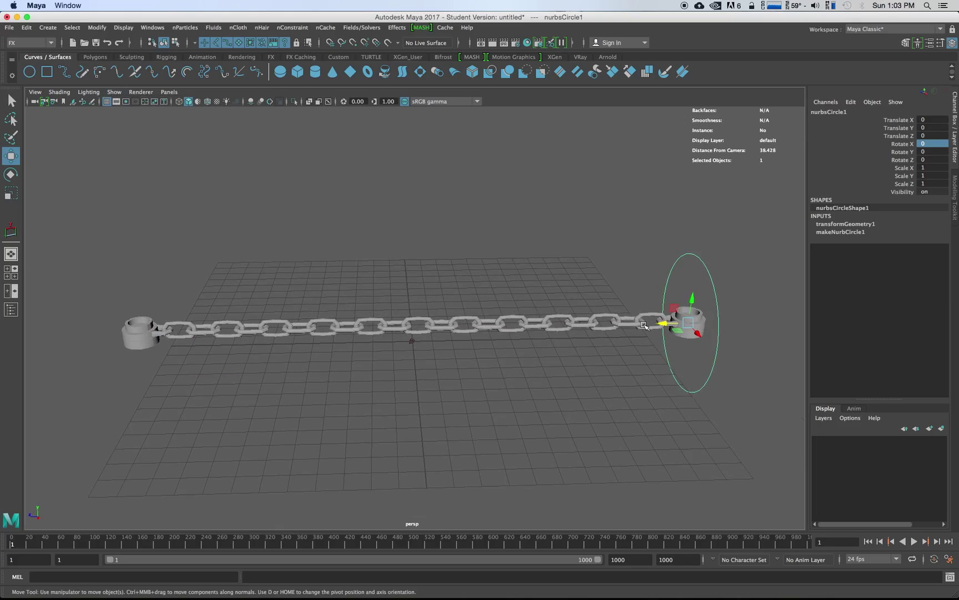
# Turn the display of dynamic constraints back on in the perspective viewport
pyautogui.click(59, 91)
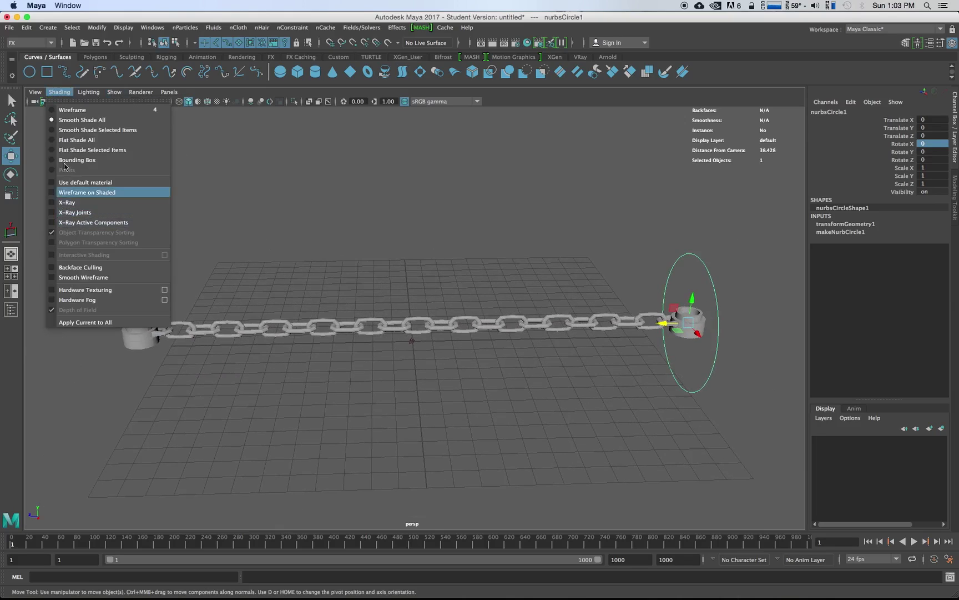
pyautogui.moveTo(118, 95)
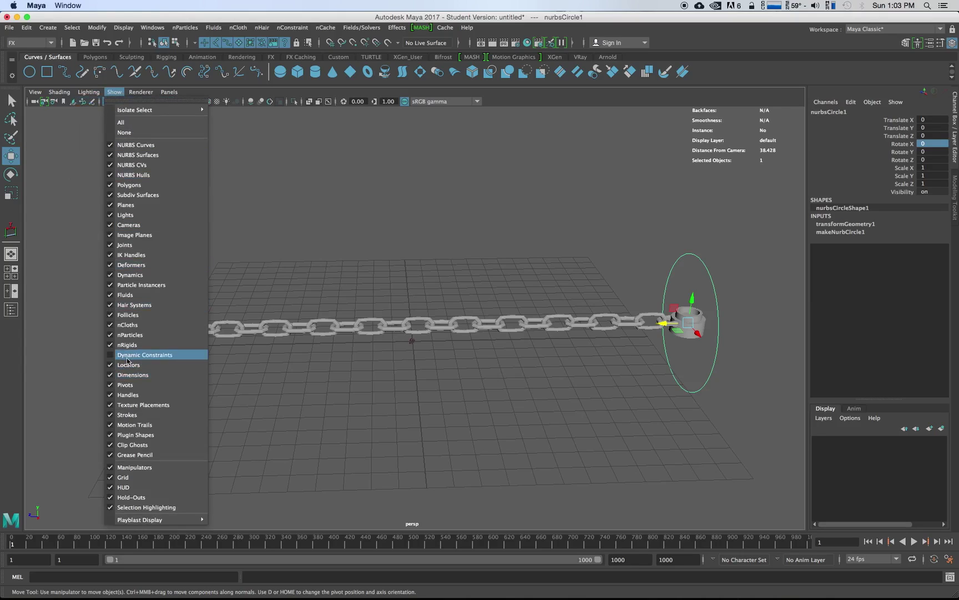
pyautogui.click(167, 354)
# Select all of the chain's pin and nail constraints, parent them to the circle, and select the circle
pyautogui.moveTo(123, 271); pyautogui.dragTo(689, 389)
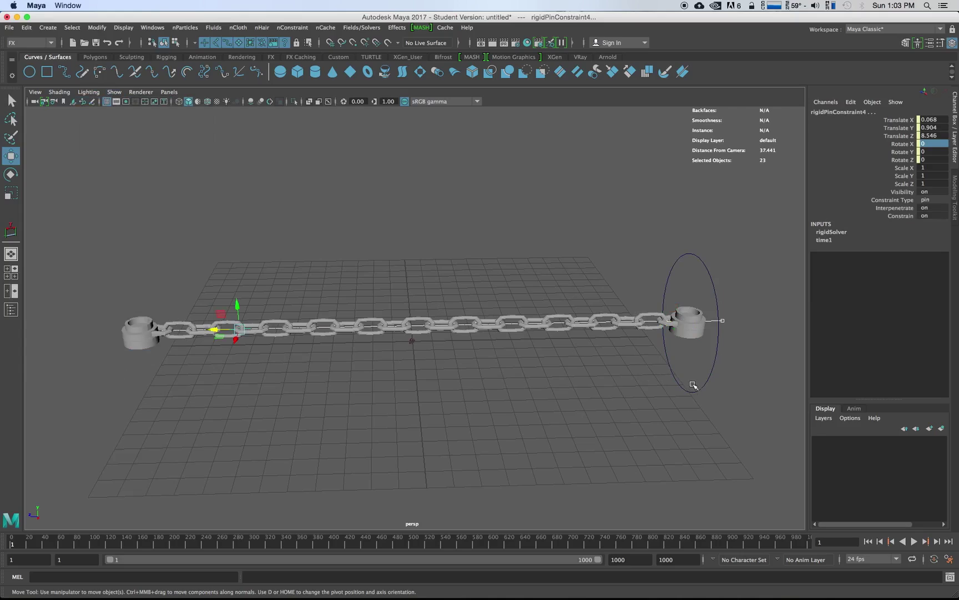
pyautogui.keyDown('shift'); pyautogui.click(713, 364); pyautogui.keyUp('shift')
pyautogui.press('z')
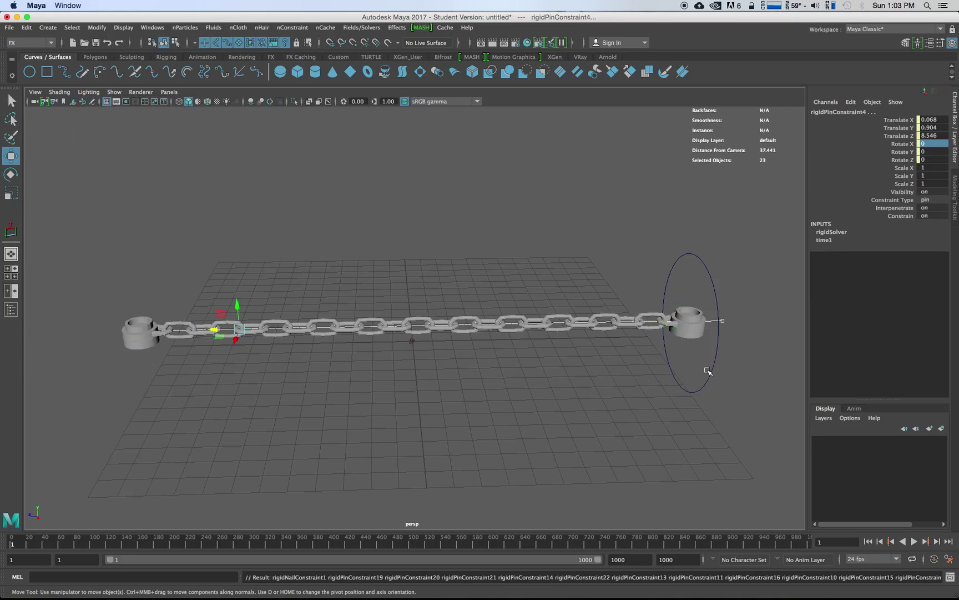
pyautogui.keyDown('shift'); pyautogui.click(708, 371); pyautogui.keyUp('shift')
pyautogui.click(552, 372)
pyautogui.click(710, 287)
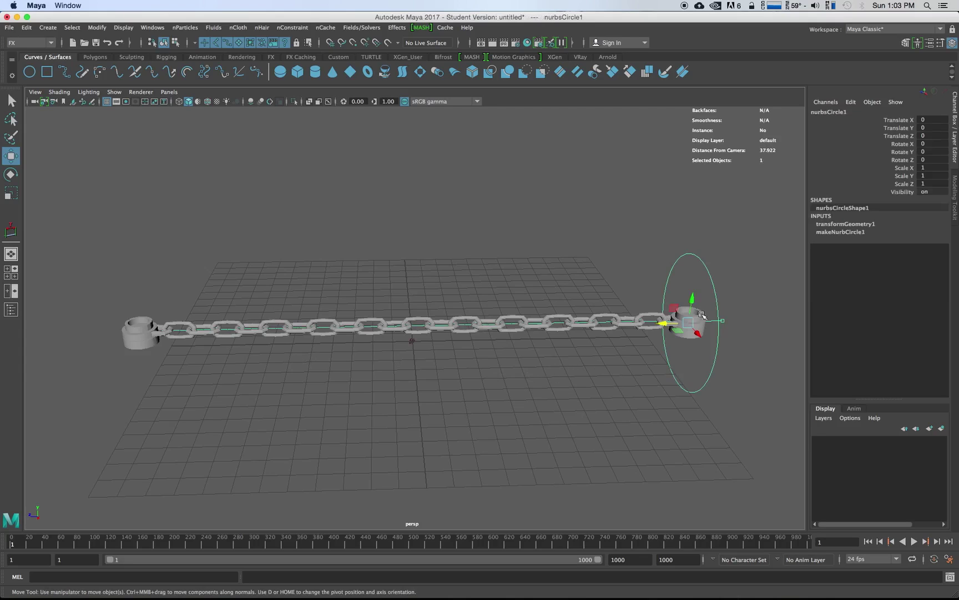
# Test an upward move of the circle, undo it, and hide dynamic constraints in the perspective viewport
pyautogui.moveTo(691, 300); pyautogui.dragTo(698, 208)
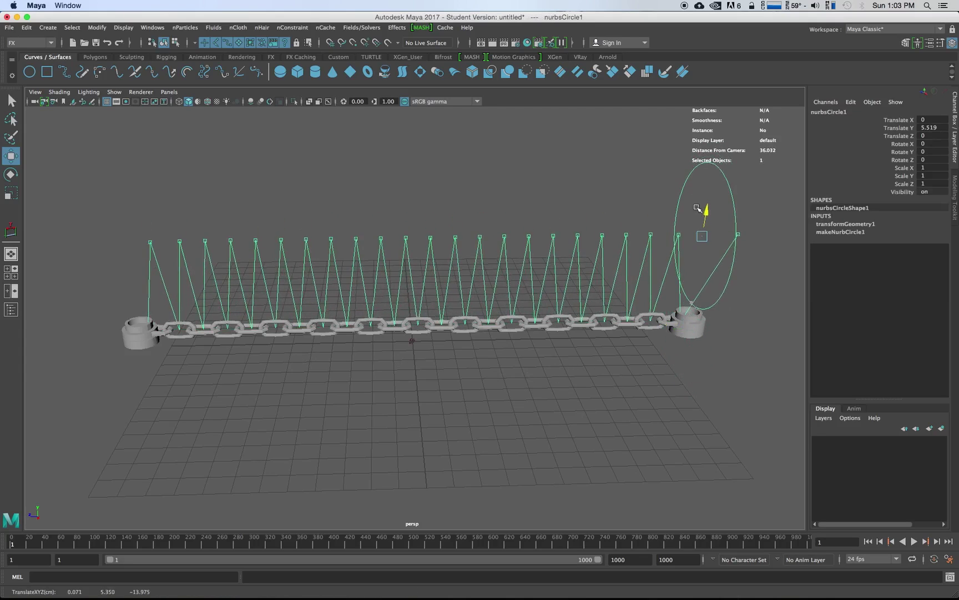
pyautogui.press('z')
pyautogui.click(114, 92)
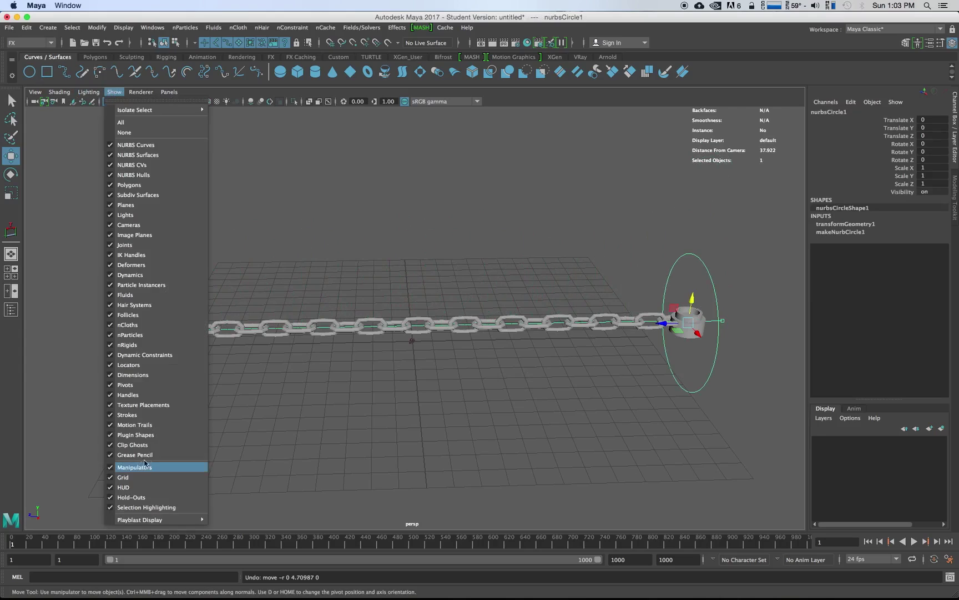
pyautogui.click(141, 358)
# Select all chain links and both end pieces without the fields, add the circle last, and parent the chain geometry to the circle
pyautogui.moveTo(107, 260); pyautogui.dragTo(731, 389)
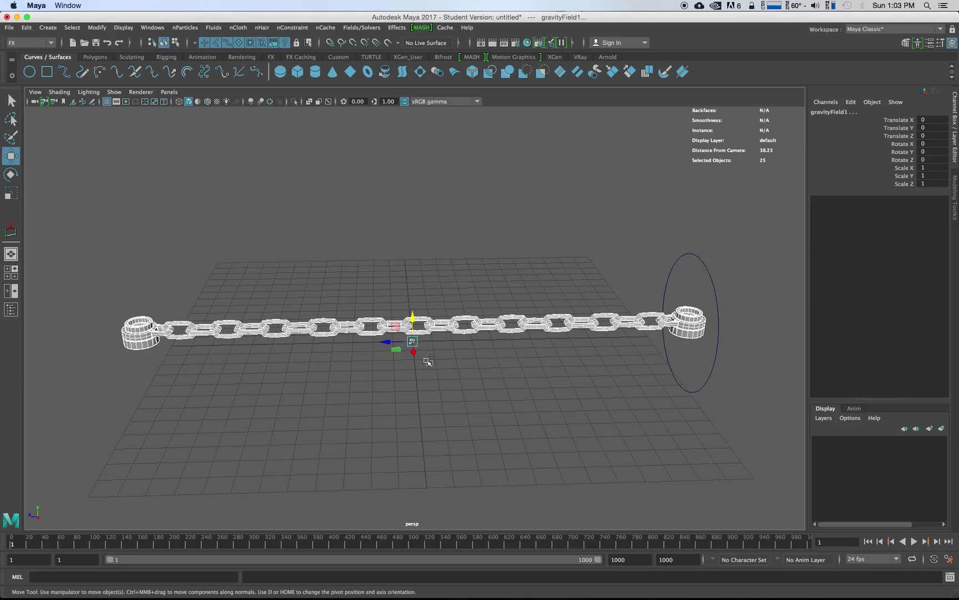
pyautogui.keyDown('shift'); pyautogui.moveTo(432, 365); pyautogui.dragTo(402, 339); pyautogui.keyUp('shift')
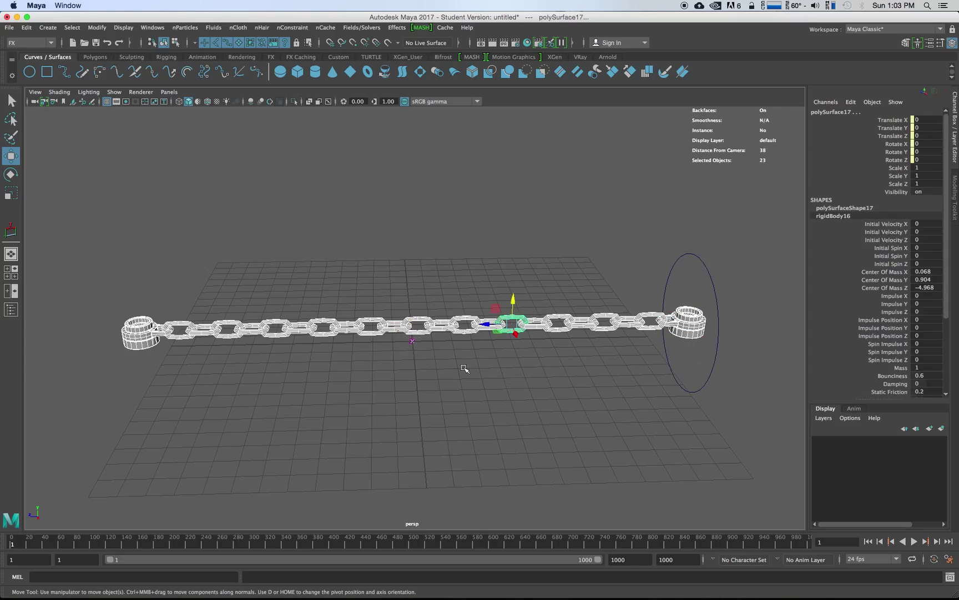
pyautogui.keyDown('shift'); pyautogui.moveTo(709, 354); pyautogui.dragTo(738, 382); pyautogui.keyUp('shift')
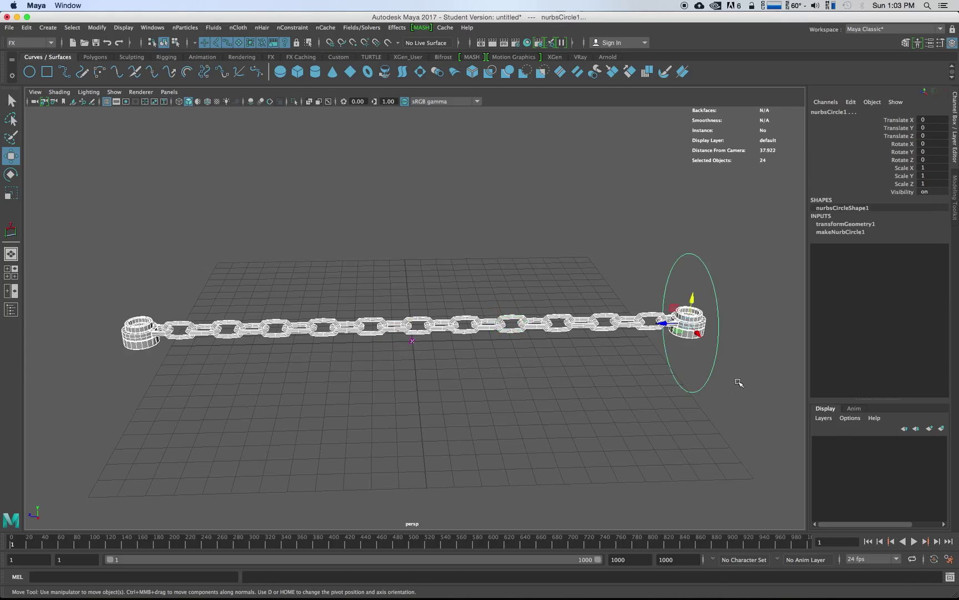
pyautogui.click(678, 358)
pyautogui.click(712, 375)
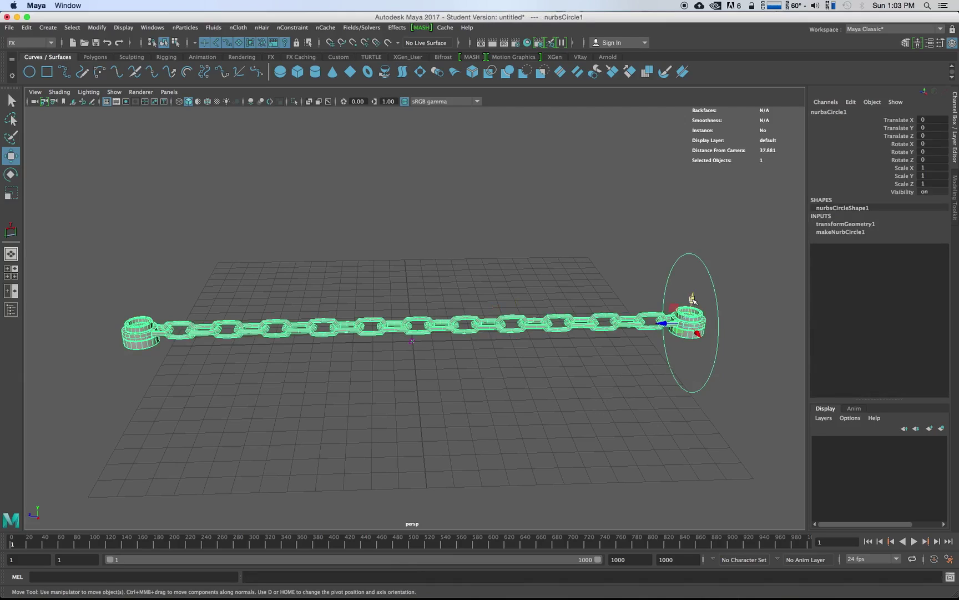
# Test the circle controller by raising it and undoing that, rotating it about 69° in X, playing the simulation from frame 1, and undoing the rotation
pyautogui.moveTo(693, 298); pyautogui.dragTo(691, 267)
pyautogui.hotkey('ctrl', 'z')
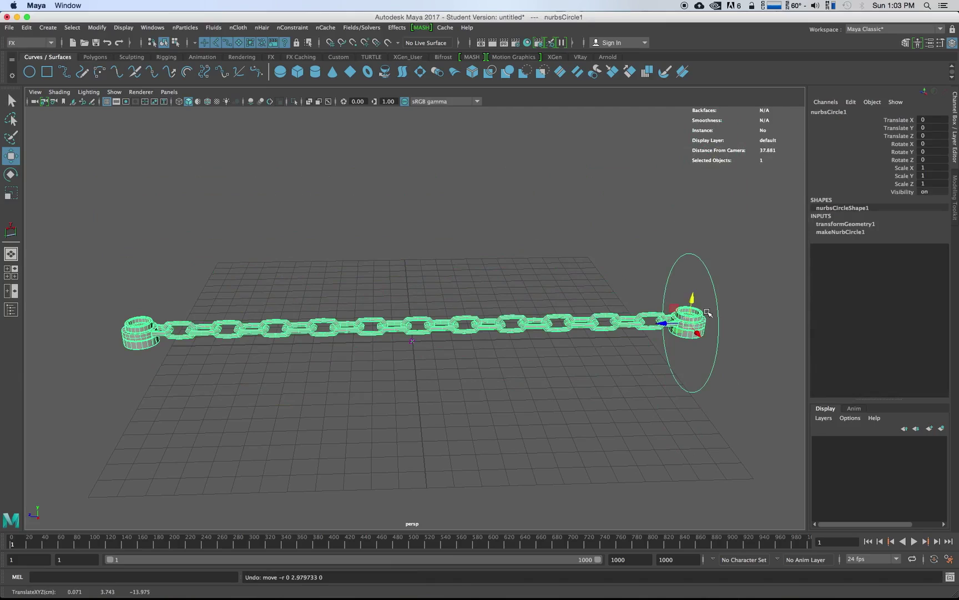
pyautogui.press('e')
pyautogui.moveTo(675, 313); pyautogui.dragTo(662, 335)
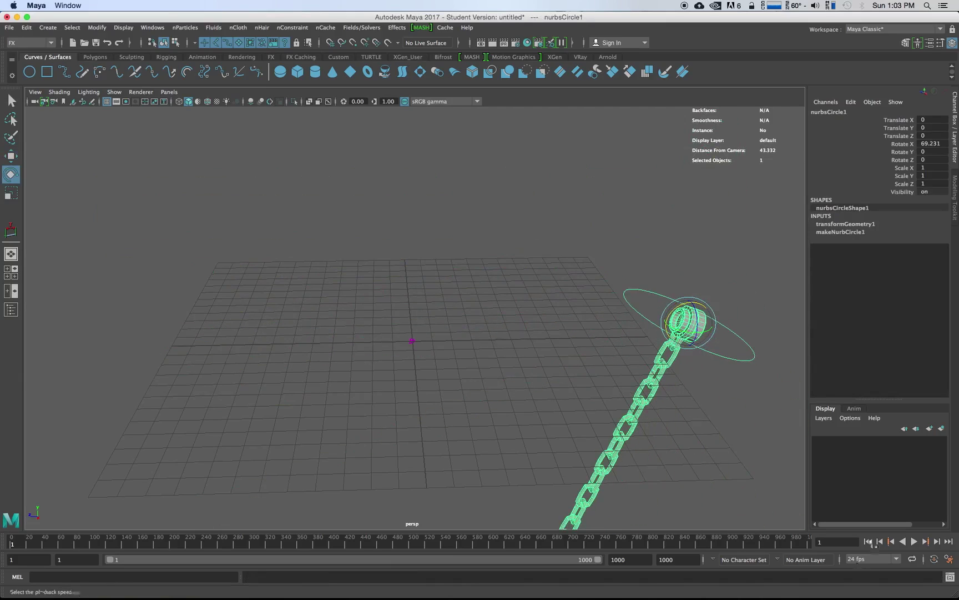
pyautogui.click(913, 541)
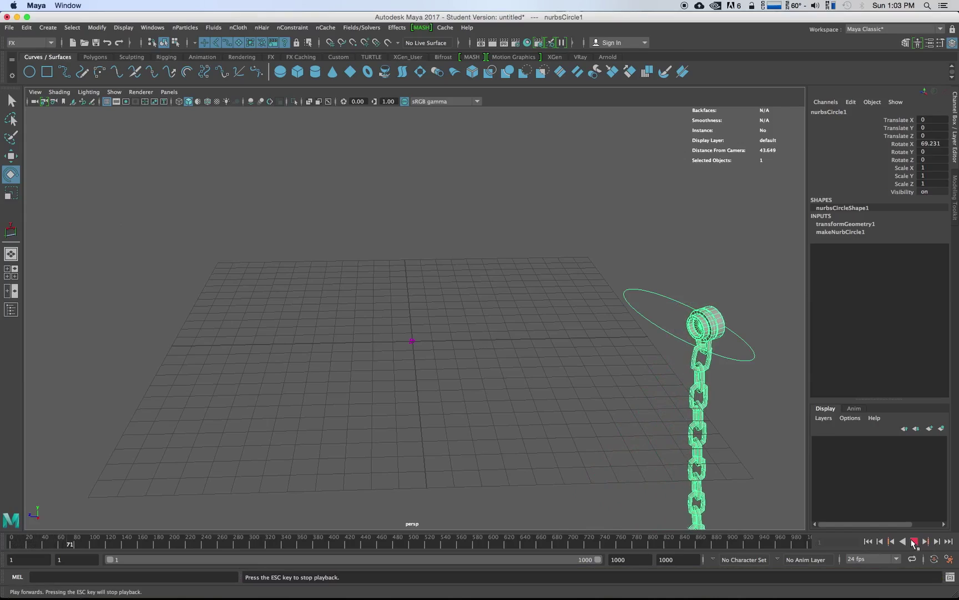
pyautogui.click(914, 542)
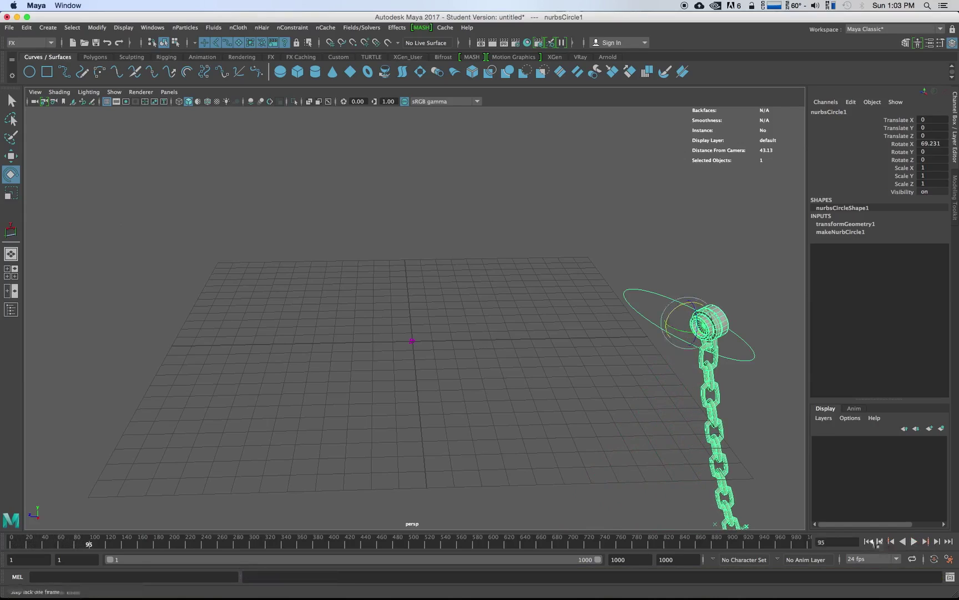
pyautogui.click(868, 541)
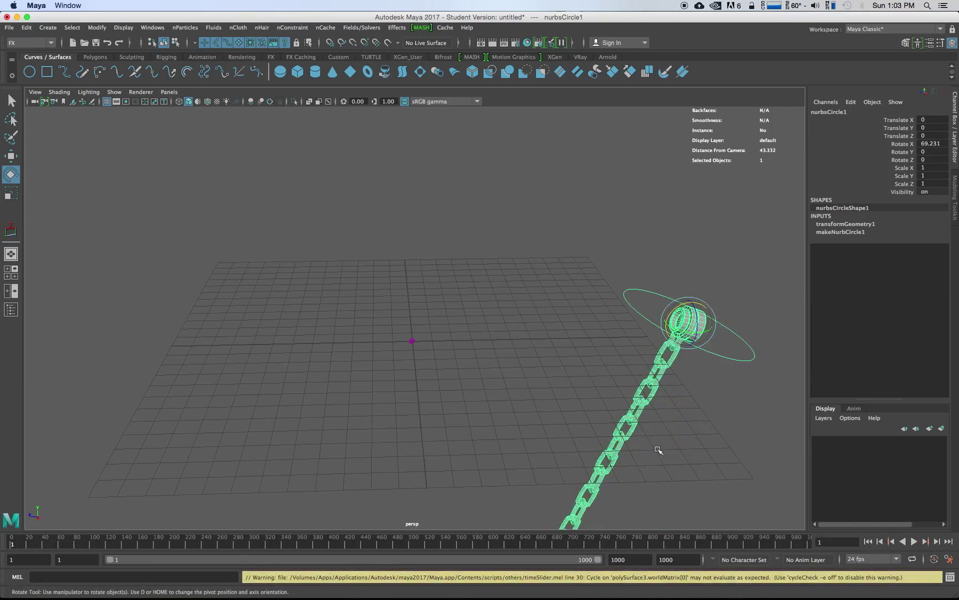
pyautogui.press('z')
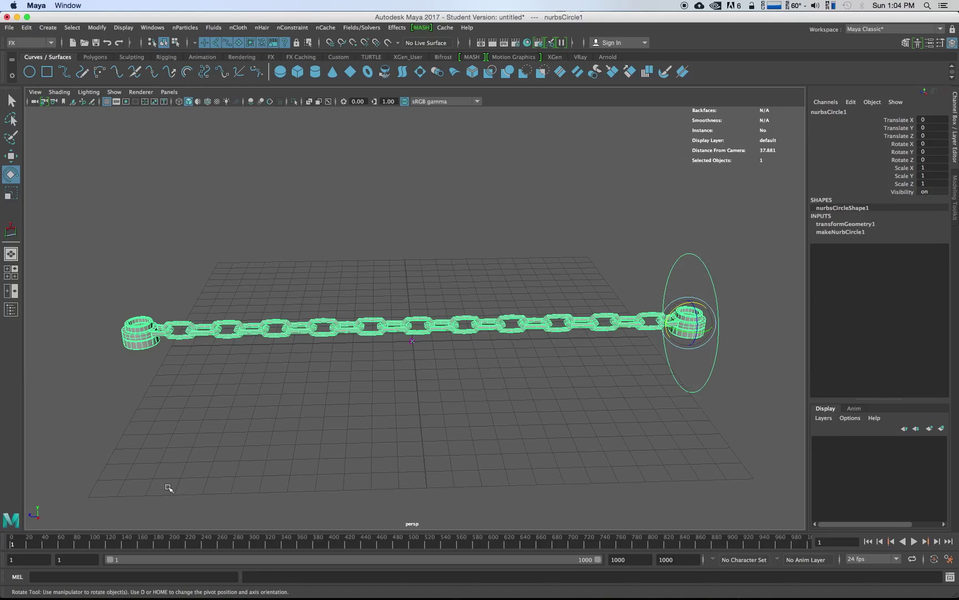
# Set a keyframe on all of the circle's transform and visibility channels at frame 1 and play the simulation forward
pyautogui.press('s')
pyautogui.click(30, 541)
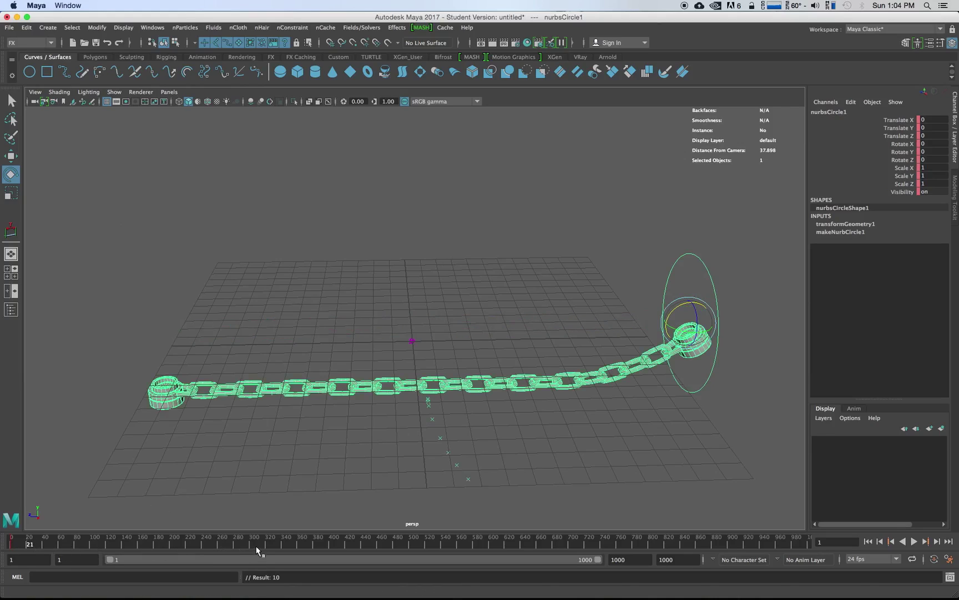
pyautogui.hotkey('alt', 'v')
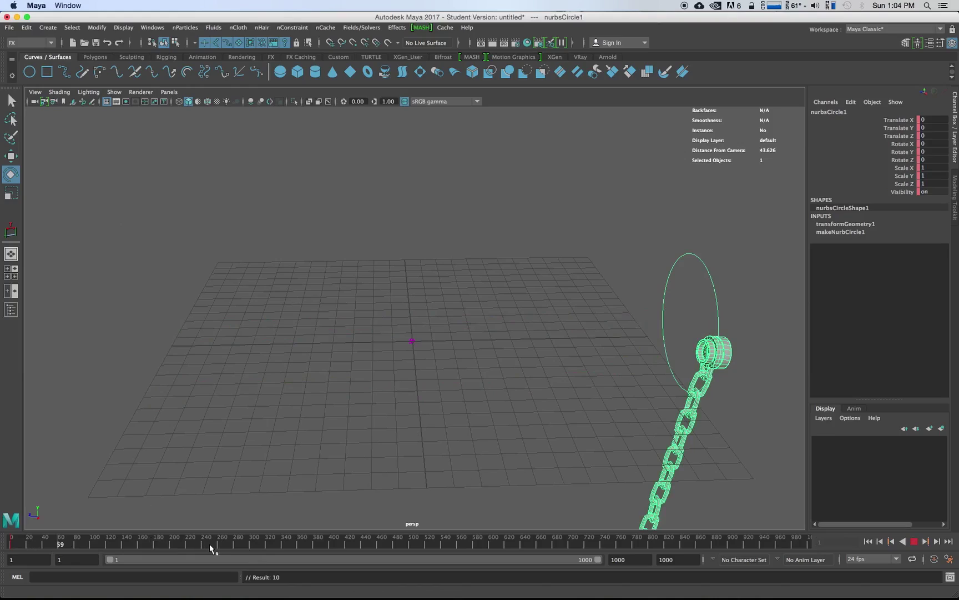